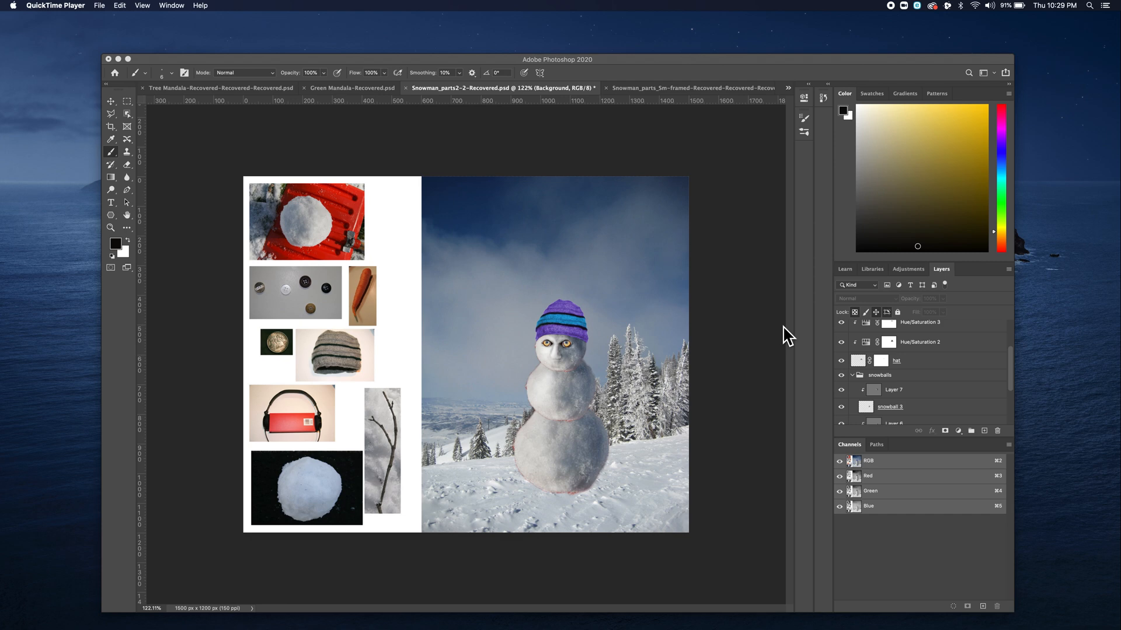
# Toggle the visibility of the hat layer and its two Hue/Saturation layers to examine what each contributes.
pyautogui.click(757, 329)
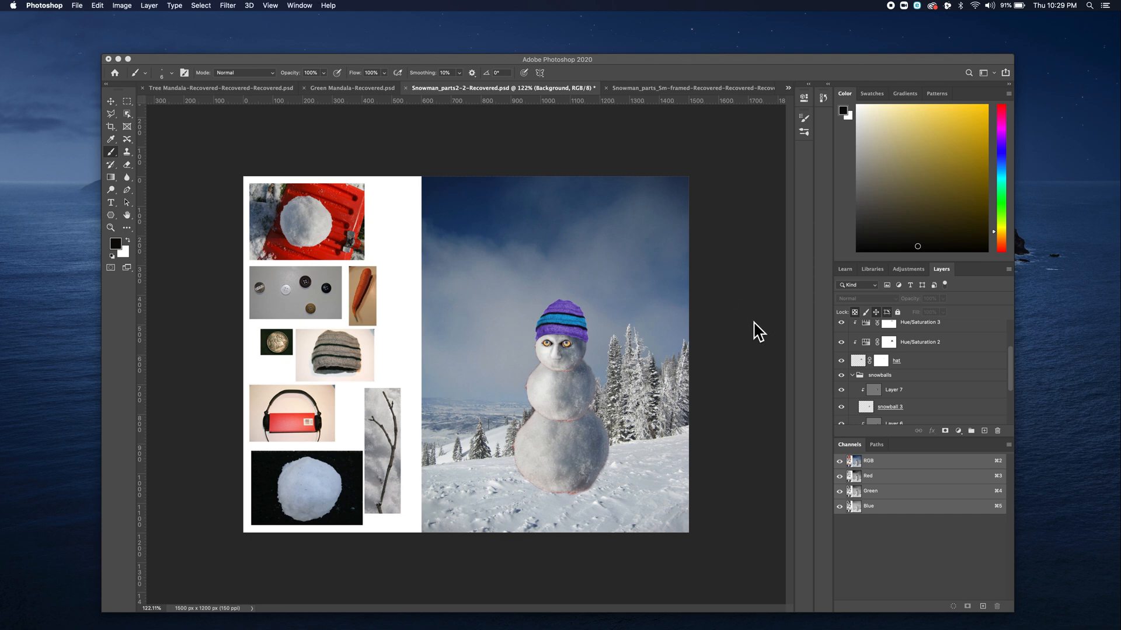
pyautogui.press('super+plus')
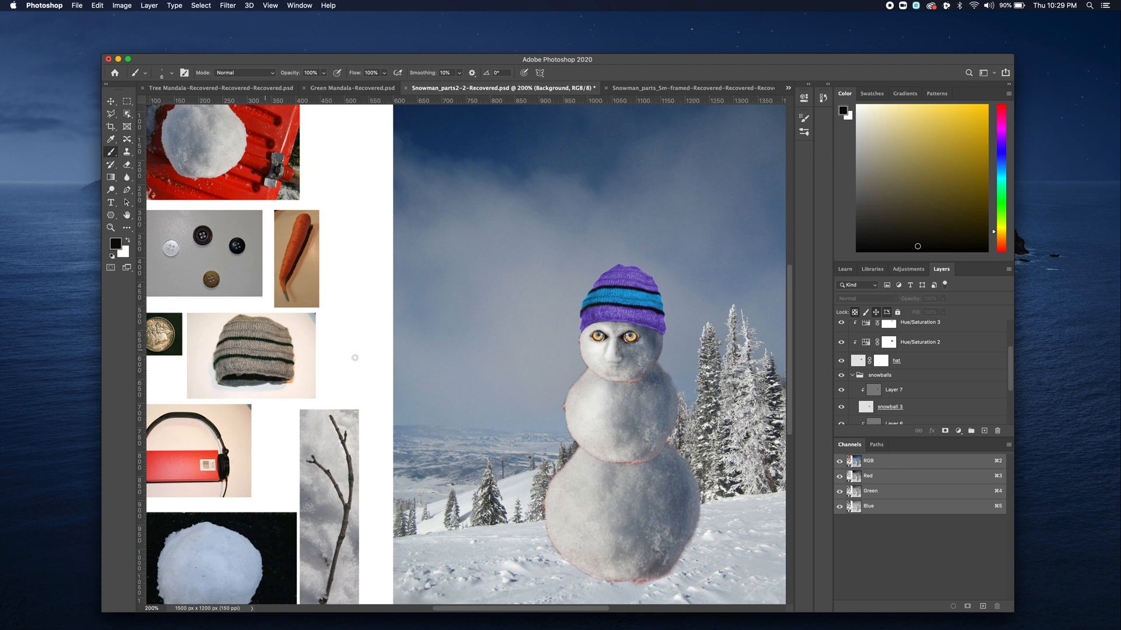
pyautogui.scroll(1, 920, 385)
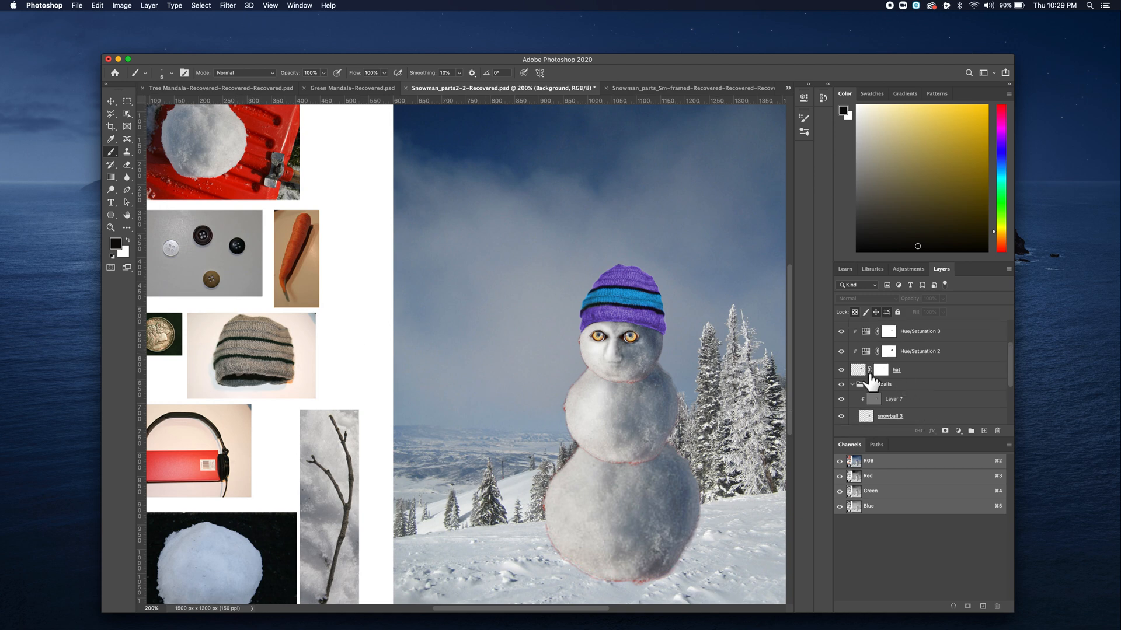
pyautogui.click(841, 368)
pyautogui.click(842, 351)
pyautogui.click(842, 351)
pyautogui.click(841, 331)
pyautogui.click(841, 331)
# Add a new layer above Hue/Saturation 3 and fill it with 50% Gray in Normal mode at 100% opacity.
pyautogui.click(910, 337)
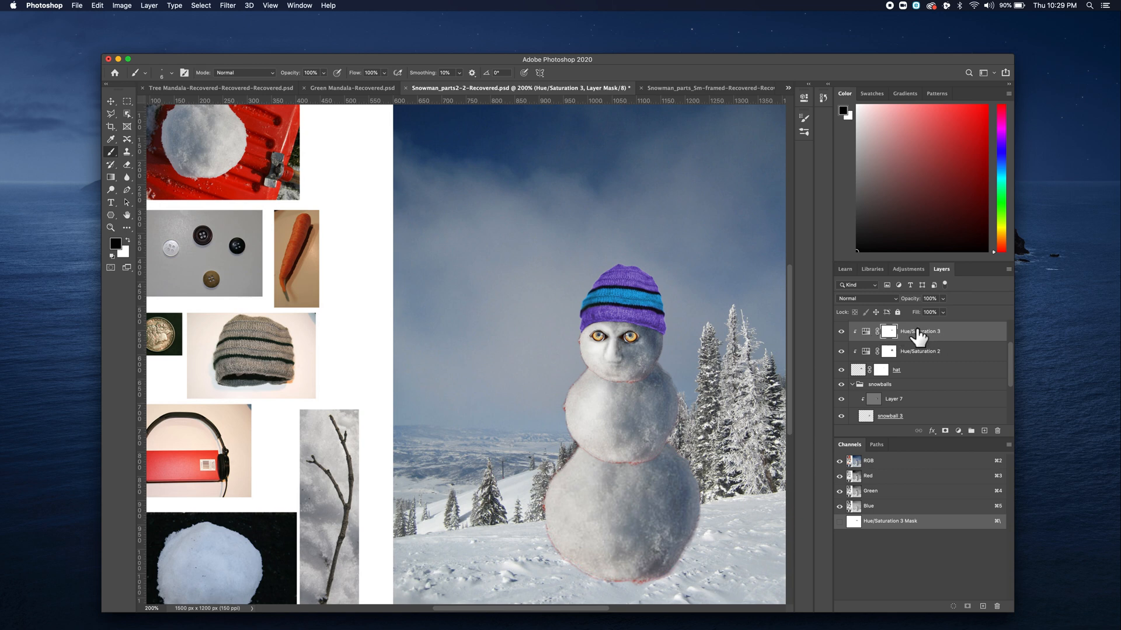
pyautogui.click(985, 431)
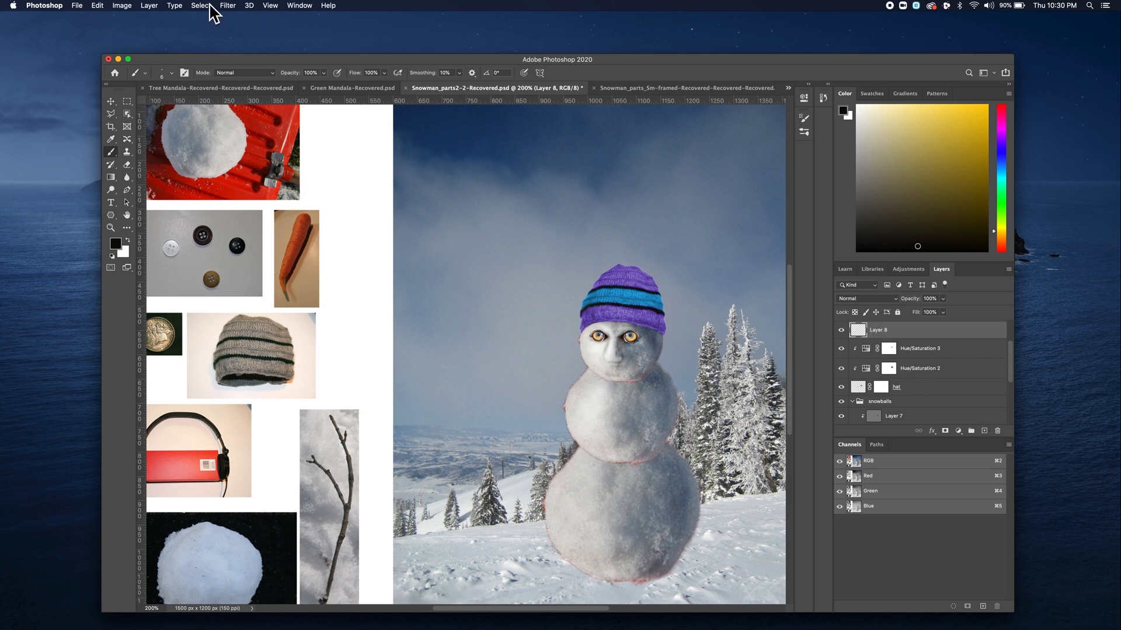
pyautogui.click(97, 6)
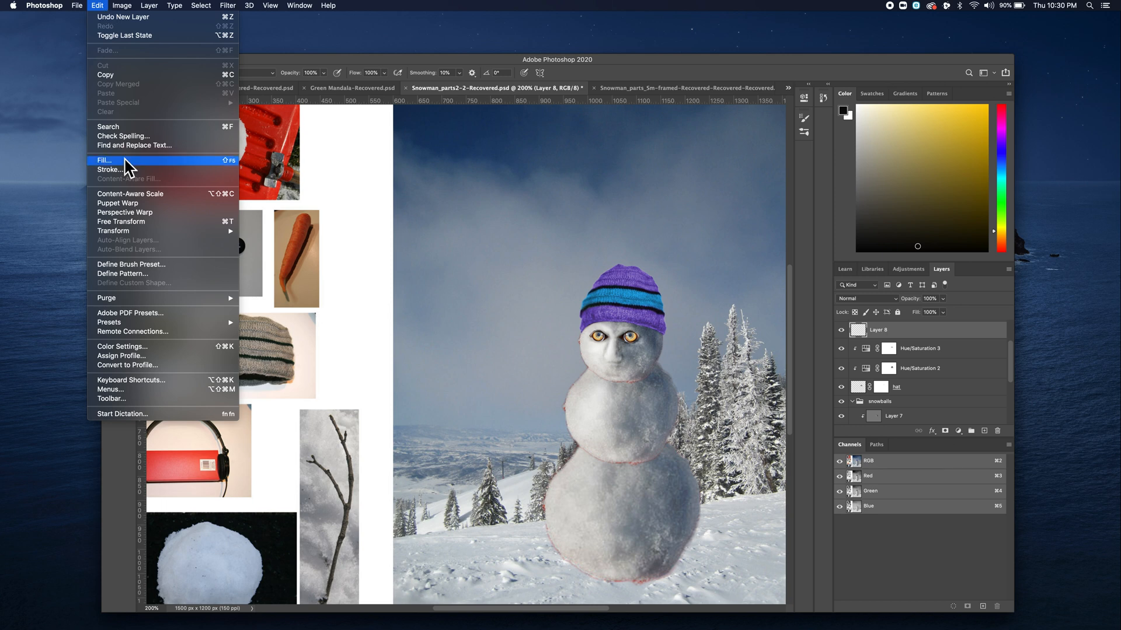
pyautogui.press('Escape')
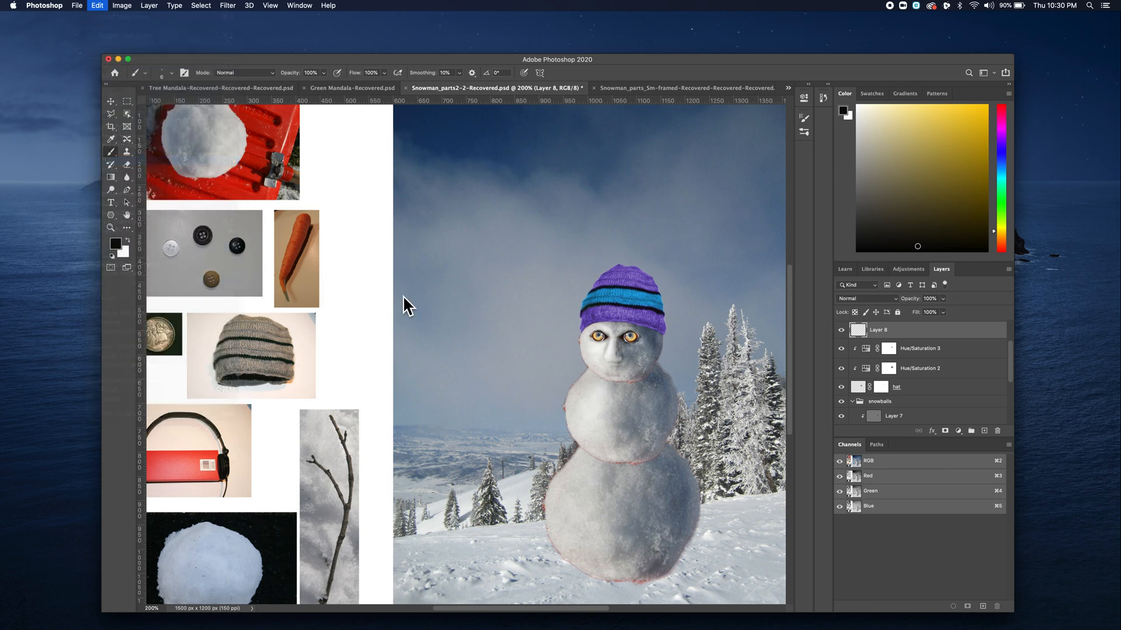
pyautogui.press('i')
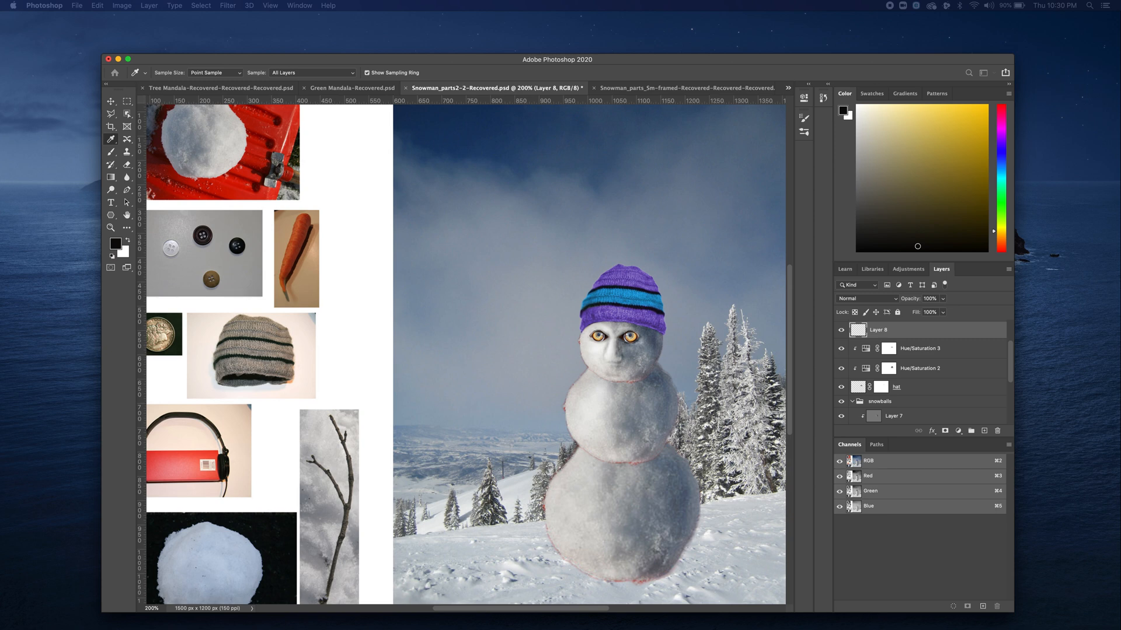
pyautogui.hotkey('shift', 'F5')
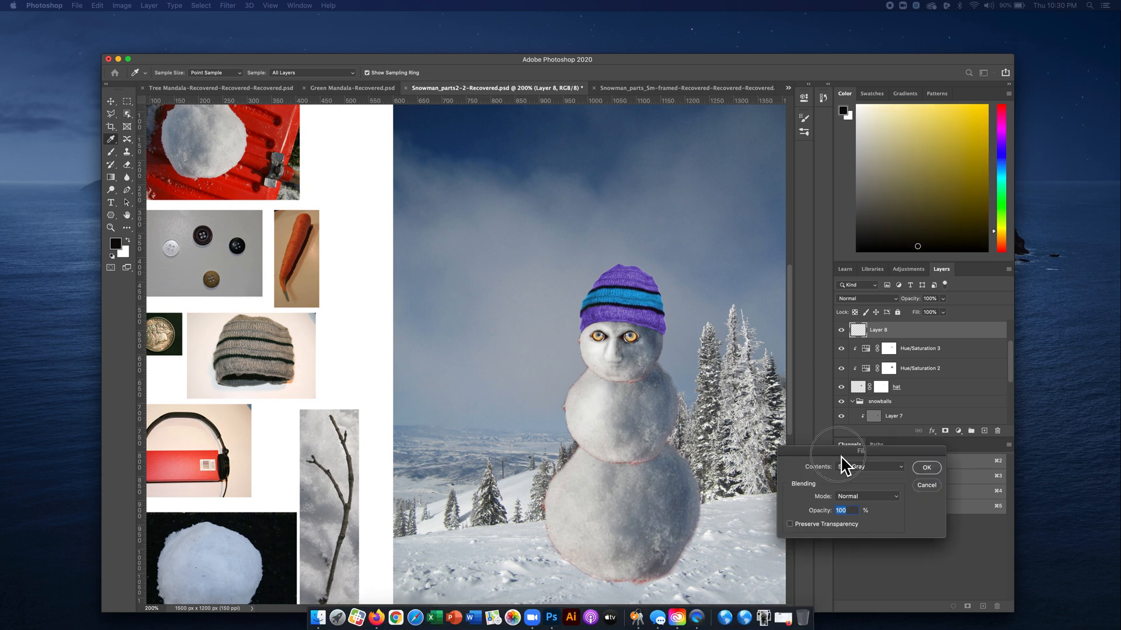
pyautogui.moveTo(840, 450); pyautogui.dragTo(447, 196)
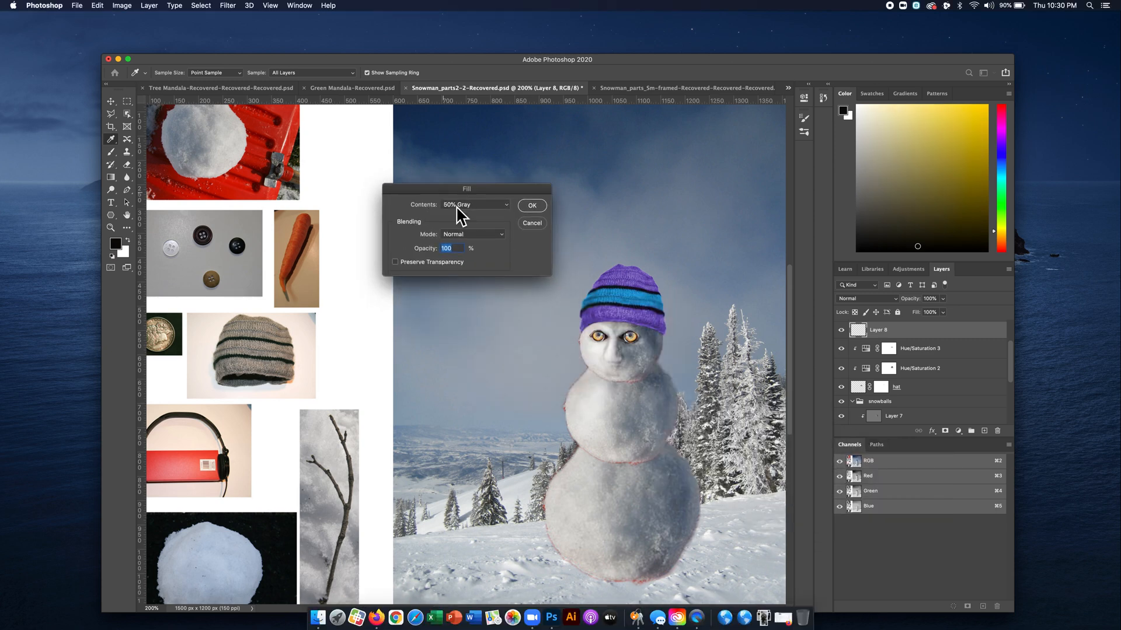
pyautogui.click(472, 205)
pyautogui.click(472, 204)
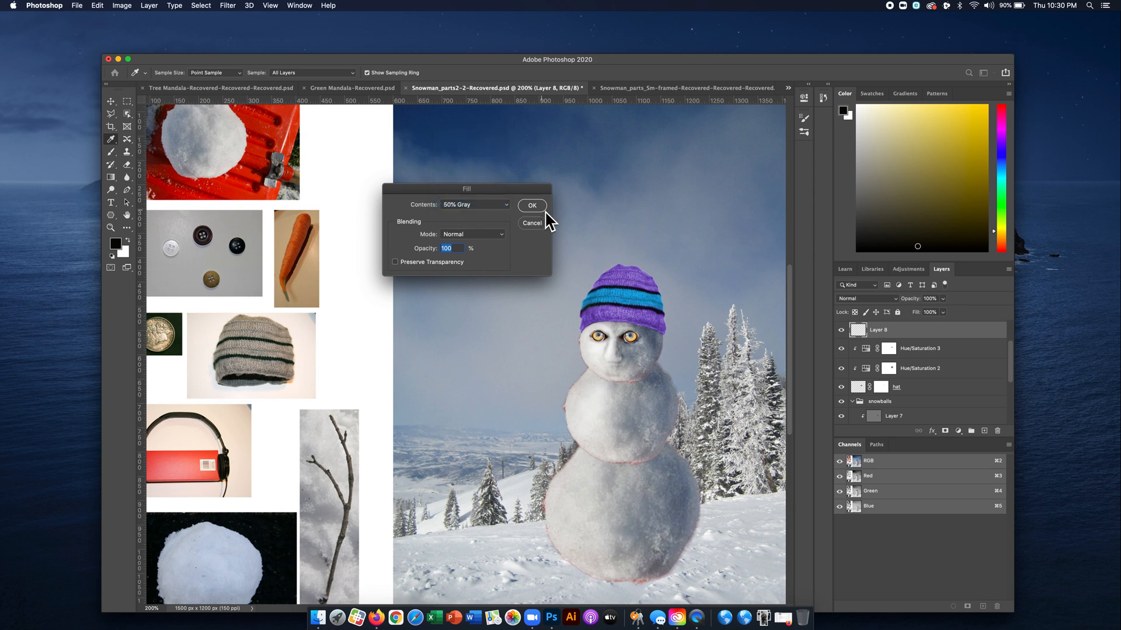
pyautogui.click(537, 205)
pyautogui.press('b')
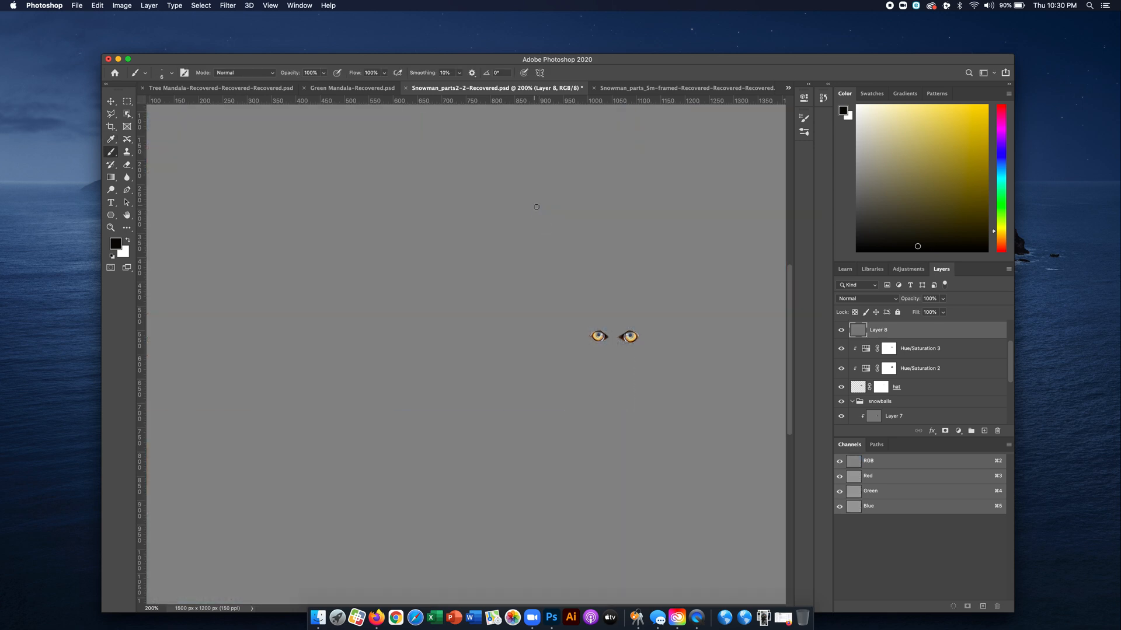
# Clip the gray-filled layer to the hat with a clipping mask.
pyautogui.click(854, 349)
pyautogui.click(854, 349)
pyautogui.rightClick(891, 337)
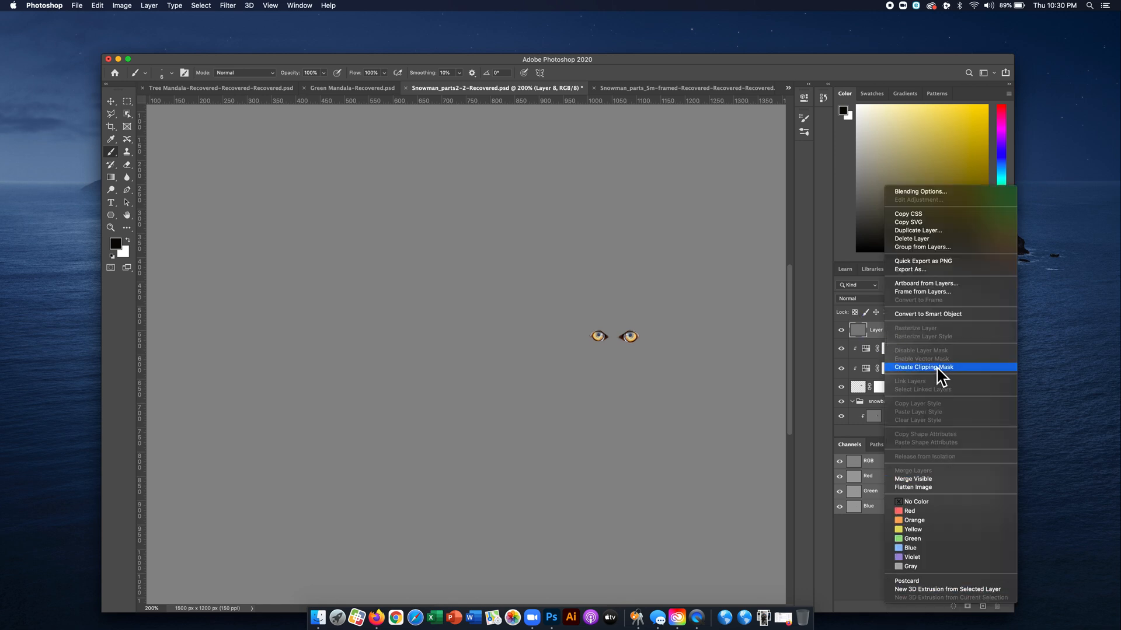
pyautogui.click(864, 334)
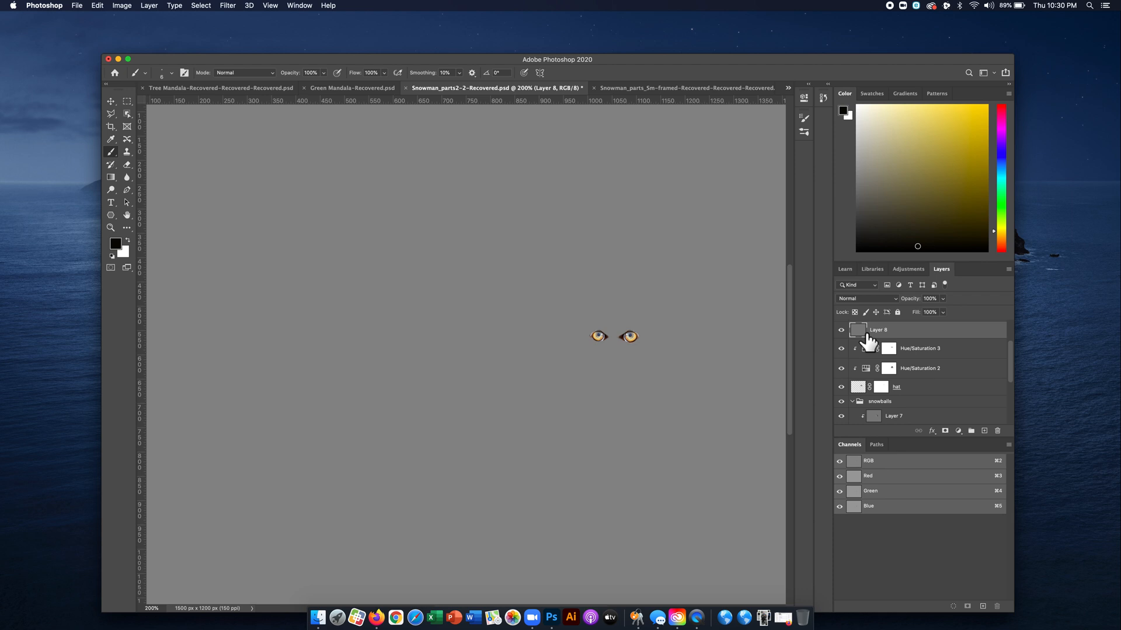
pyautogui.moveTo(868, 342); pyautogui.dragTo(869, 343)
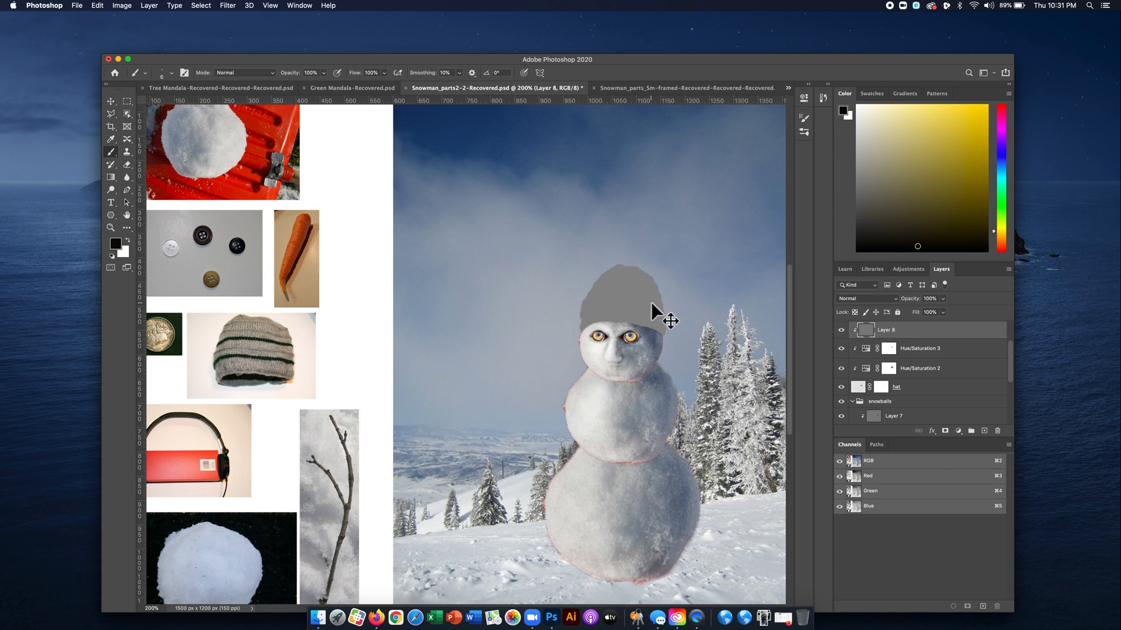
# Set the blending mode of the clipped gray layer to Overlay.
pyautogui.scroll(2, 650, 303)
pyautogui.hscroll(3, 652, 305)
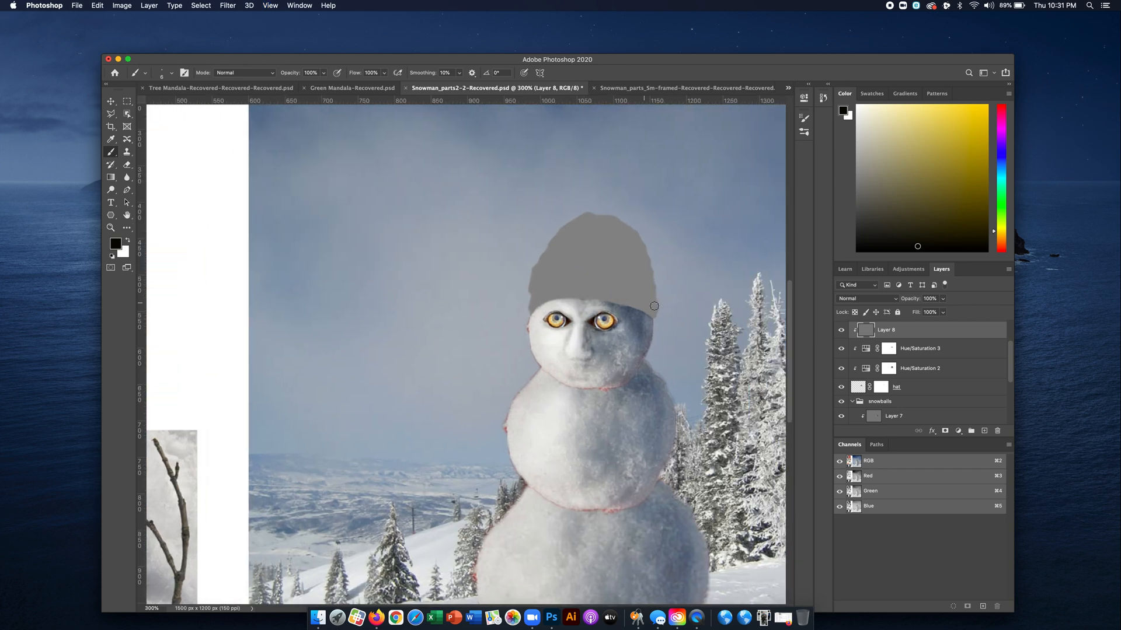
pyautogui.hscroll(2, 653, 306)
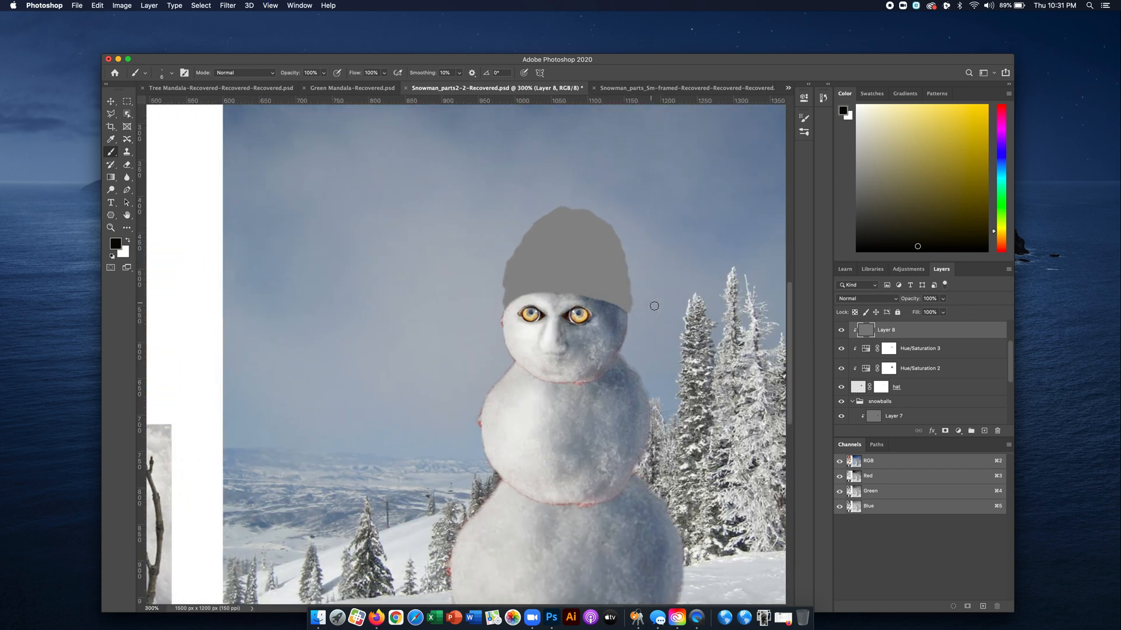
pyautogui.click(867, 299)
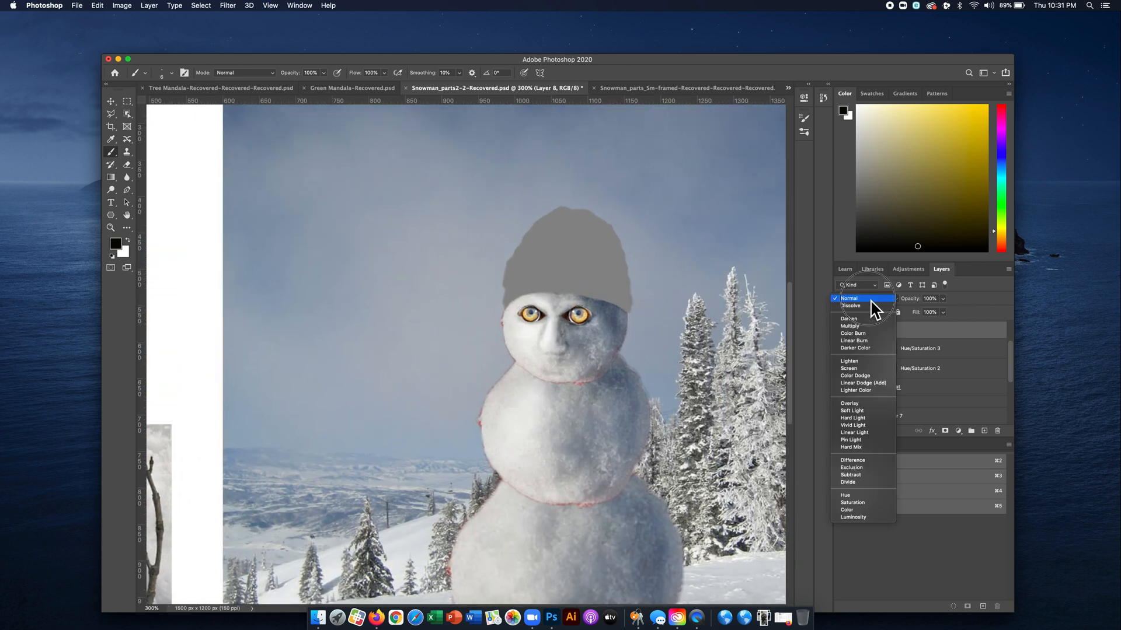
pyautogui.click(862, 403)
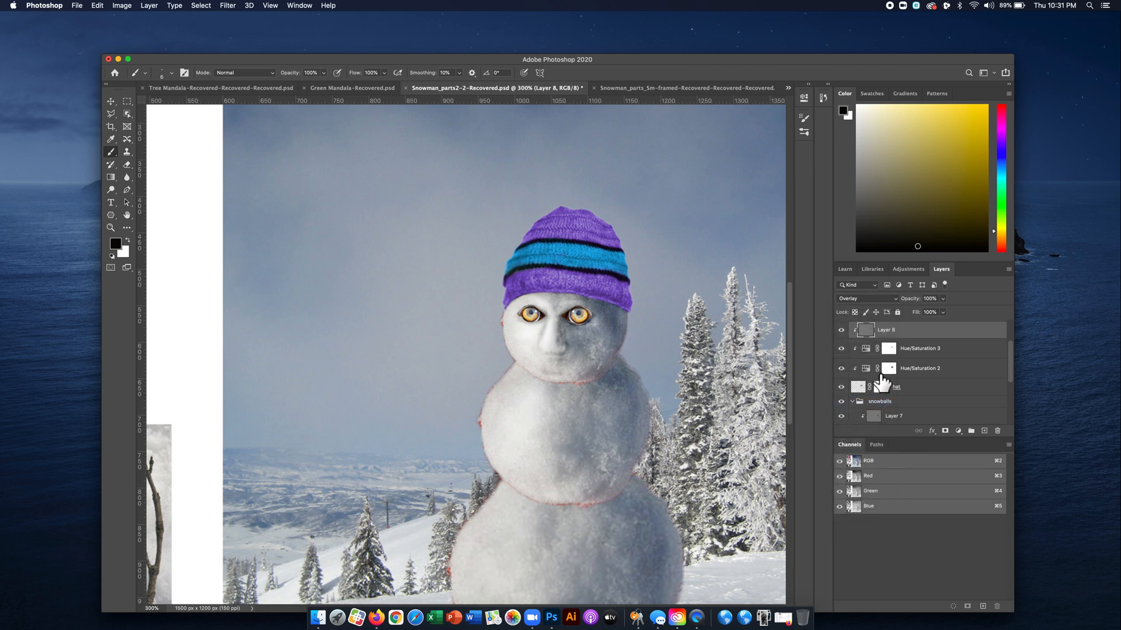
# Darken the hat's right side on the Overlay layer using the Burn tool with a 30 px brush, and compare with the layer hidden.
pyautogui.click(111, 190)
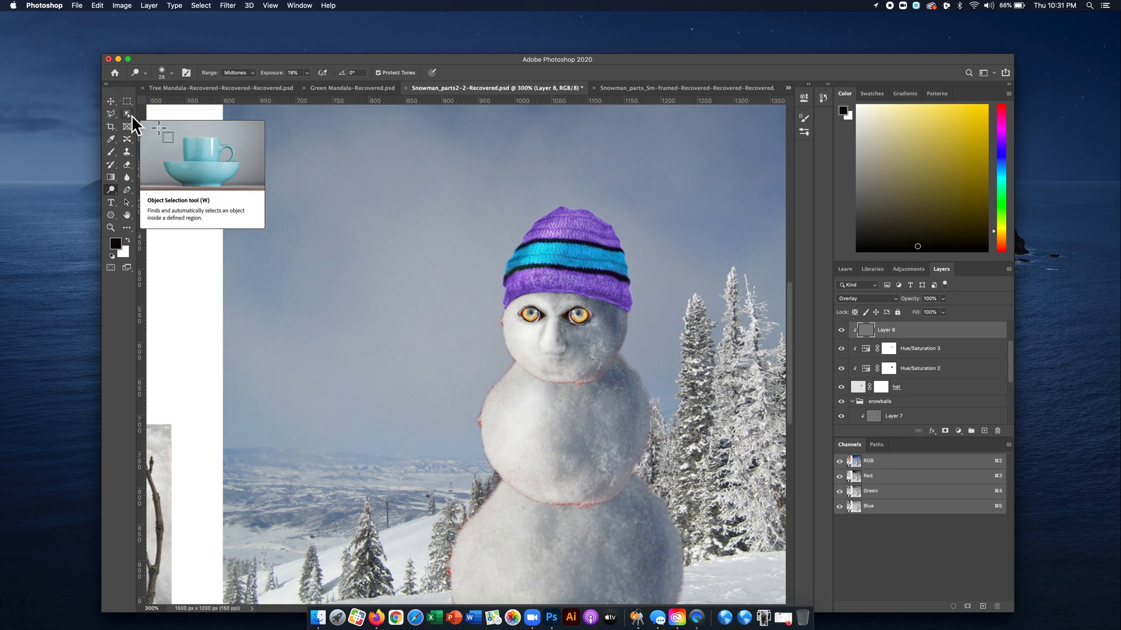
pyautogui.click(112, 190)
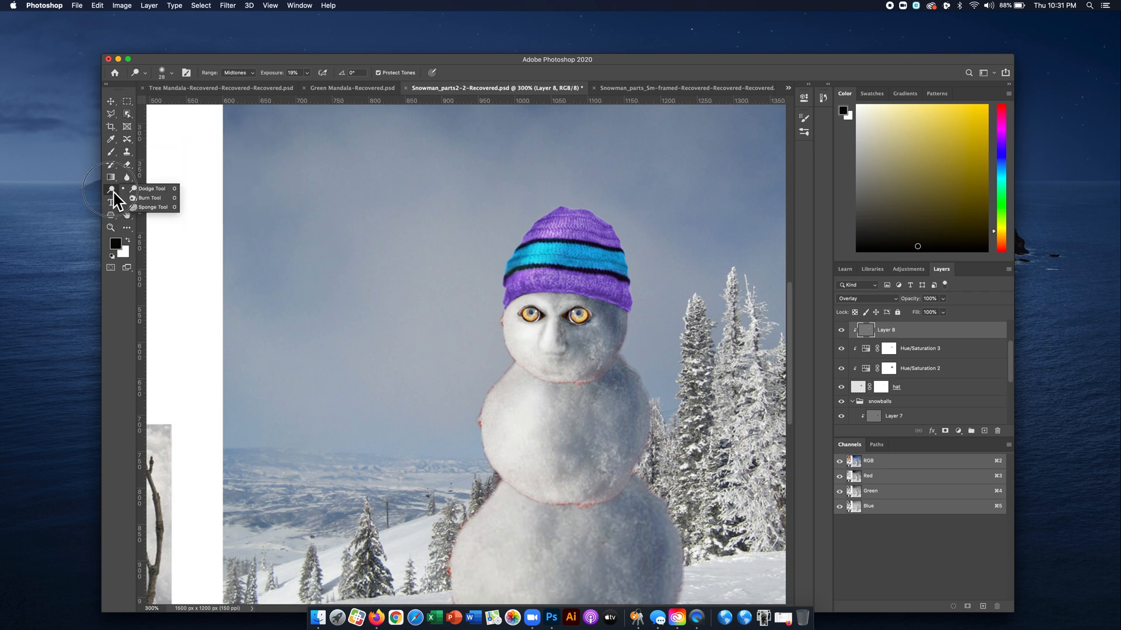
pyautogui.click(148, 198)
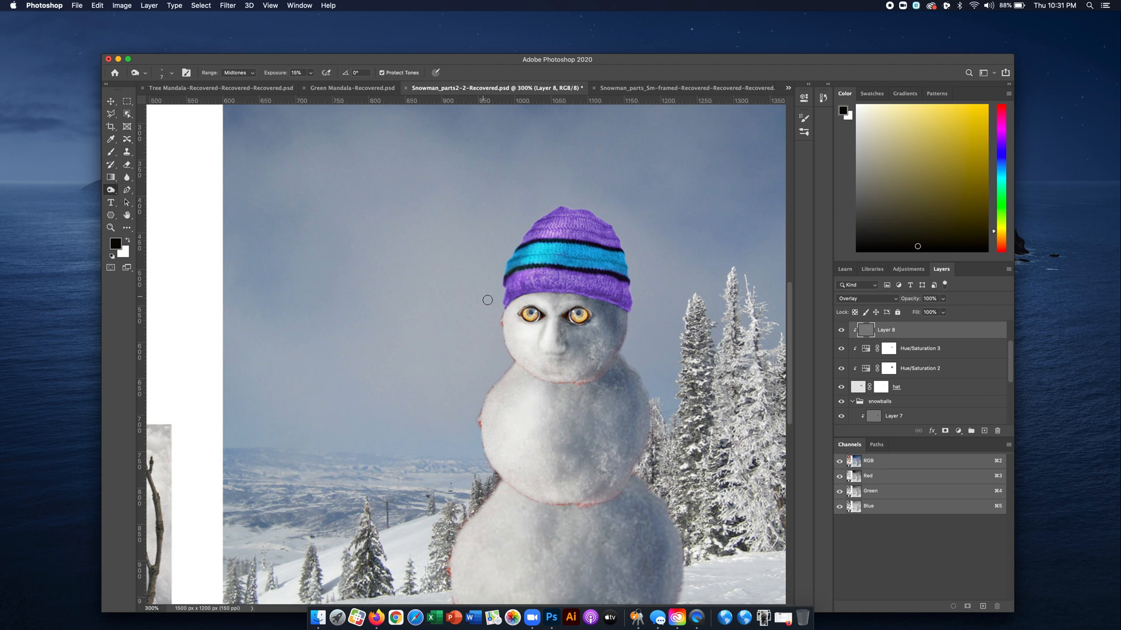
pyautogui.click(169, 72)
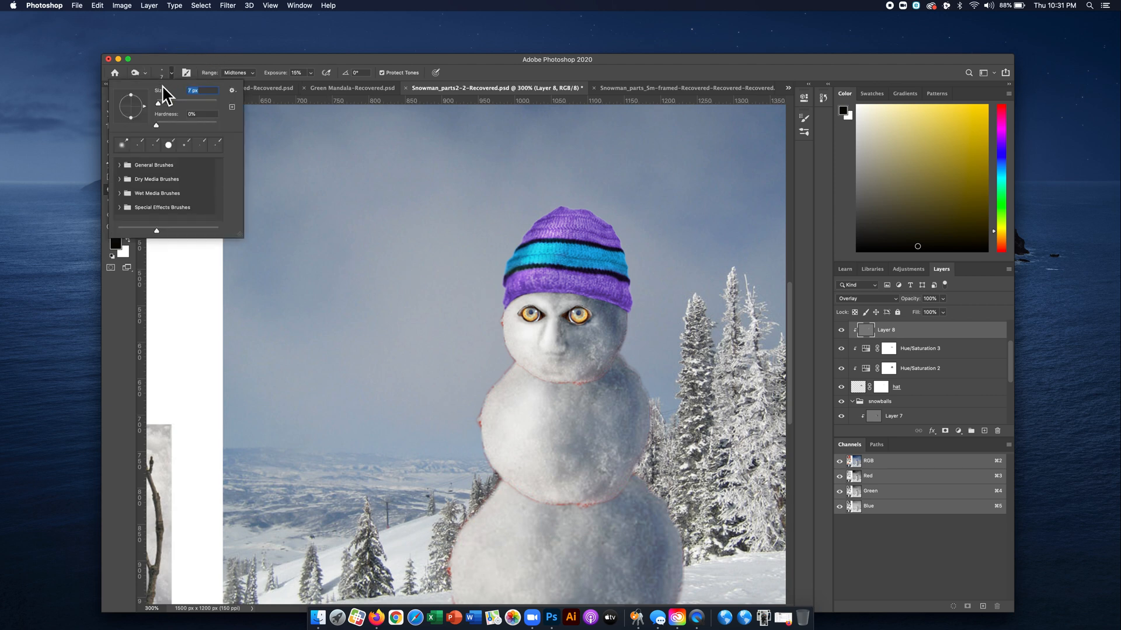
pyautogui.moveTo(156, 103)
pyautogui.mouseDown()
pyautogui.moveTo(177, 101)
pyautogui.moveTo(164, 103)
pyautogui.mouseUp()
pyautogui.click(619, 251)
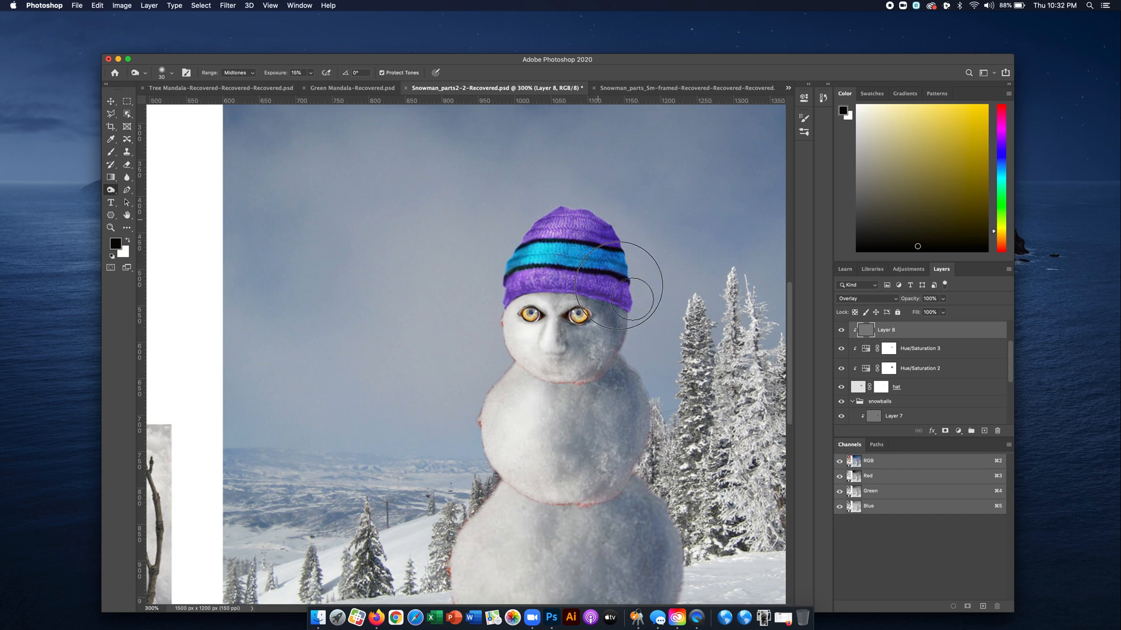
pyautogui.click(848, 329)
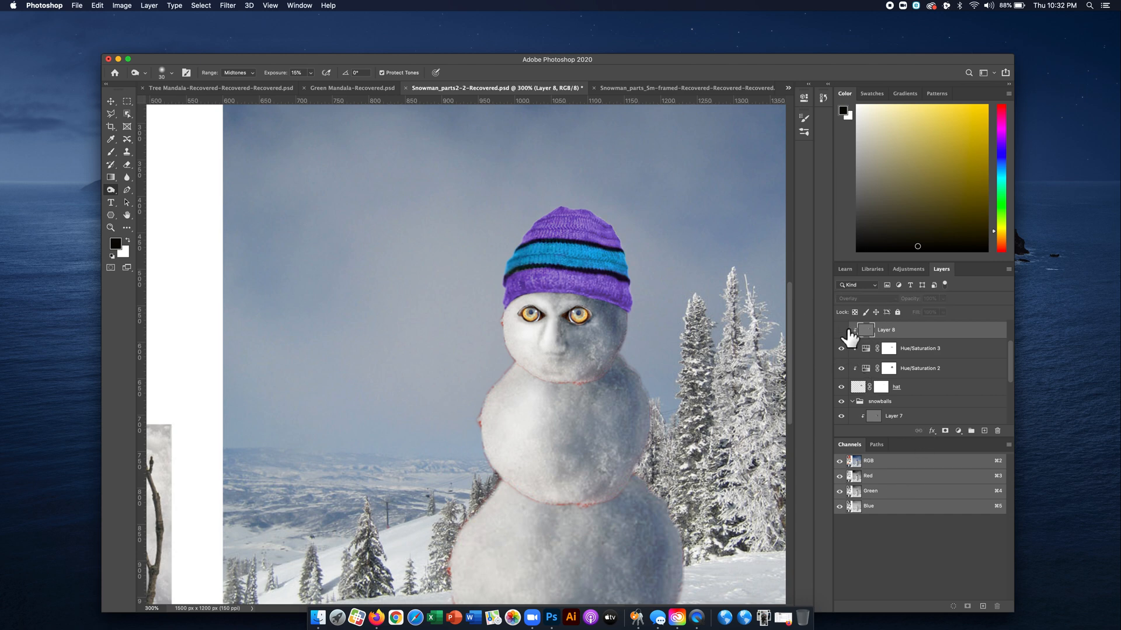
pyautogui.click(847, 330)
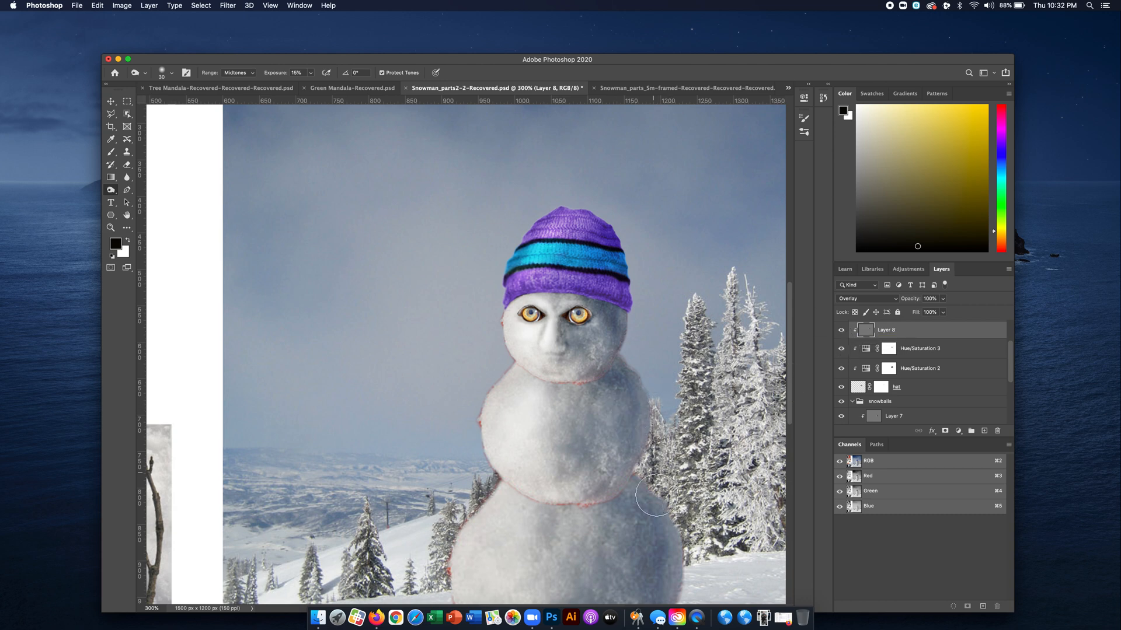
# On Layer 4, burn a shadow across the upper part of the lowest snowball, just beneath the middle one.
pyautogui.scroll(-3, 917, 414)
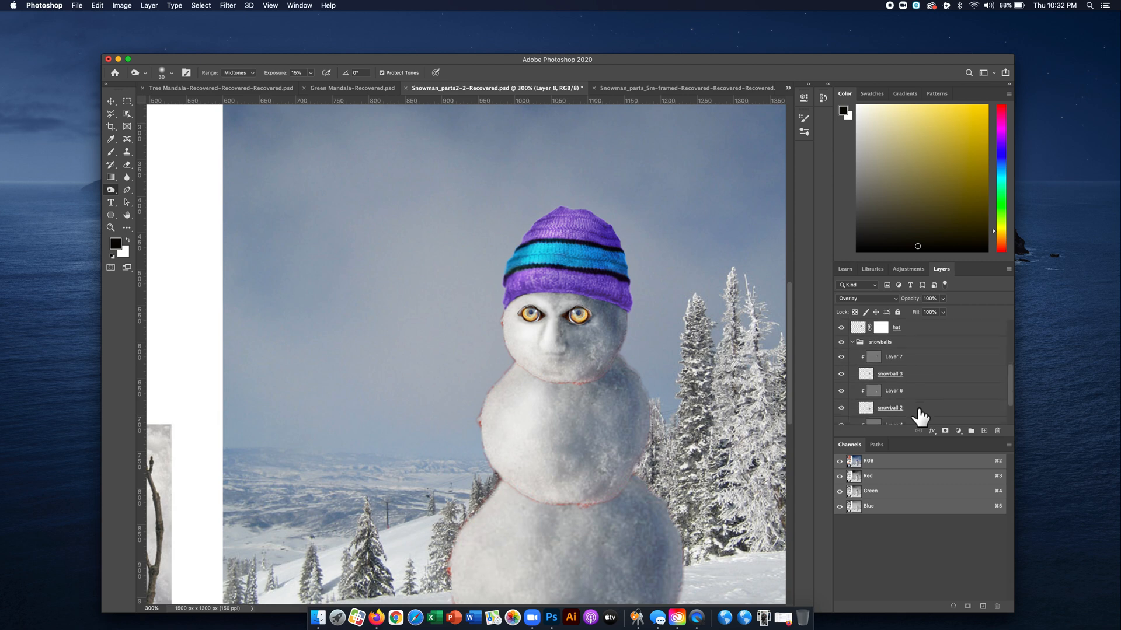
pyautogui.scroll(-2, 919, 416)
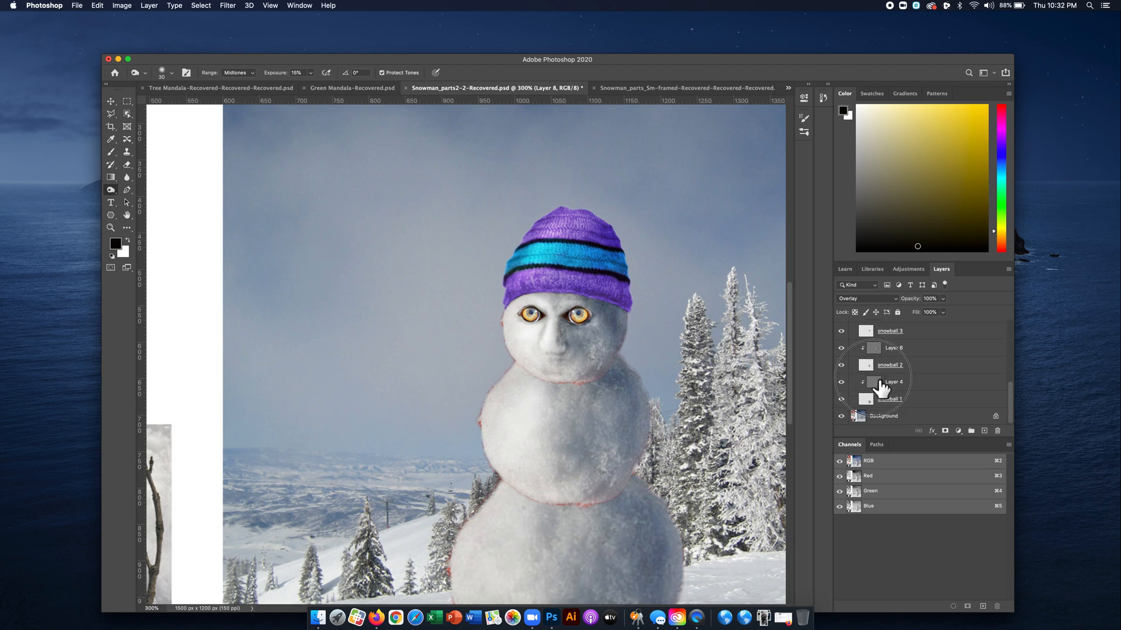
pyautogui.click(880, 384)
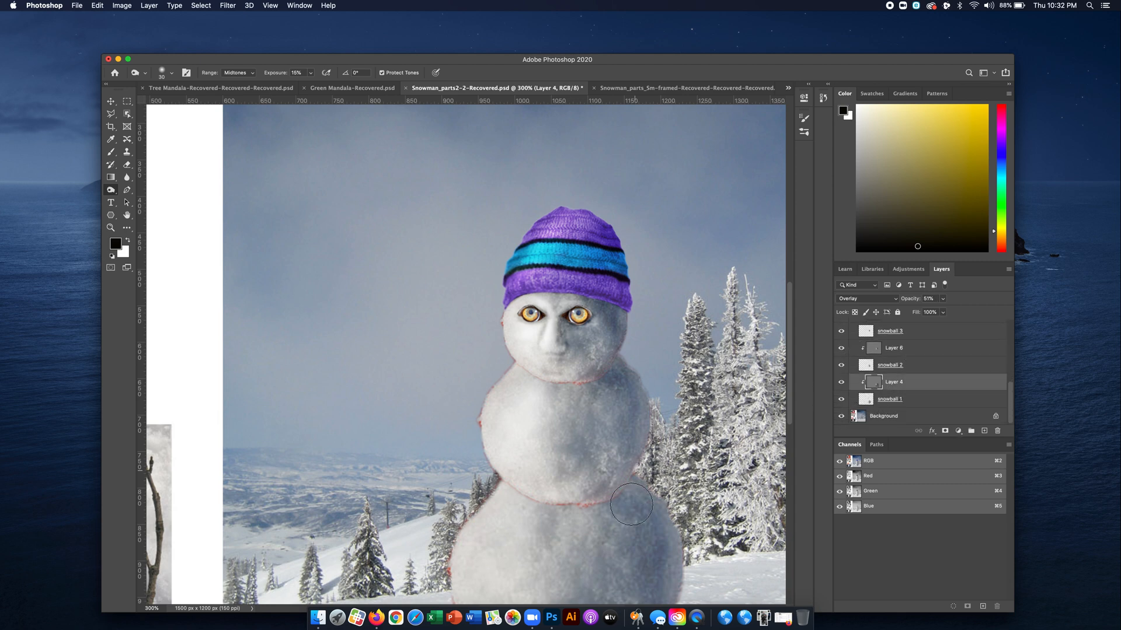
pyautogui.moveTo(623, 513)
pyautogui.mouseDown()
pyautogui.moveTo(572, 508)
pyautogui.moveTo(610, 520)
pyautogui.moveTo(590, 518)
pyautogui.mouseUp()
pyautogui.click(841, 383)
pyautogui.click(841, 382)
pyautogui.moveTo(607, 496)
pyautogui.mouseDown()
pyautogui.moveTo(564, 505)
pyautogui.moveTo(601, 514)
pyautogui.mouseUp()
# Load the combined outline of snowballs 1, 2 and 3 and the hat as one selection, keeping the snowball 1 layer active.
pyautogui.press('super+minus')
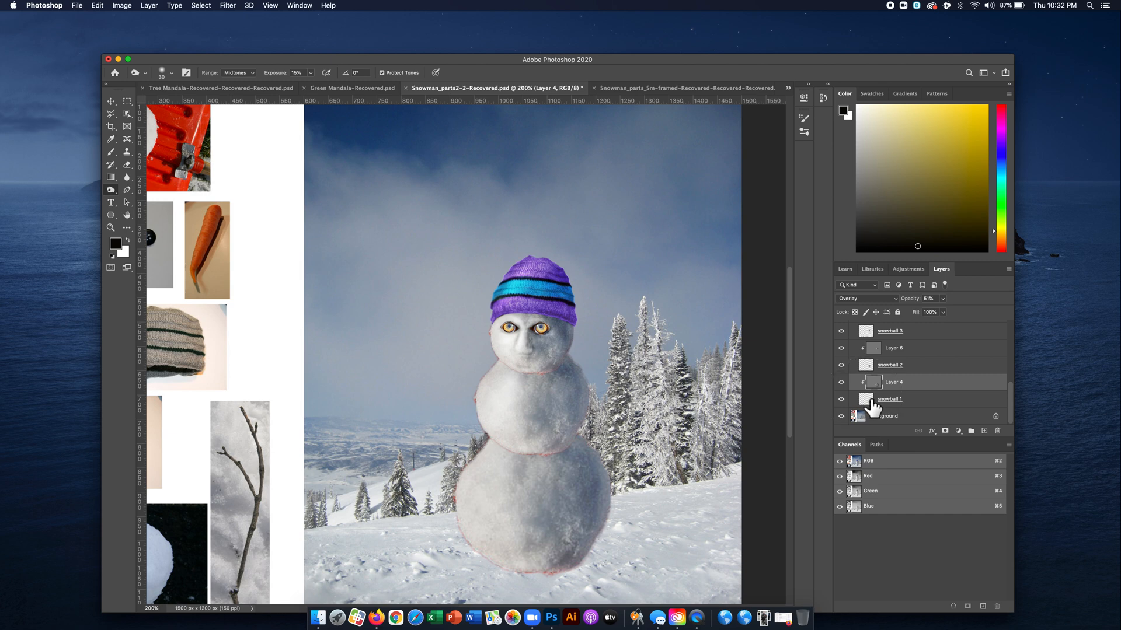
pyautogui.click(869, 403)
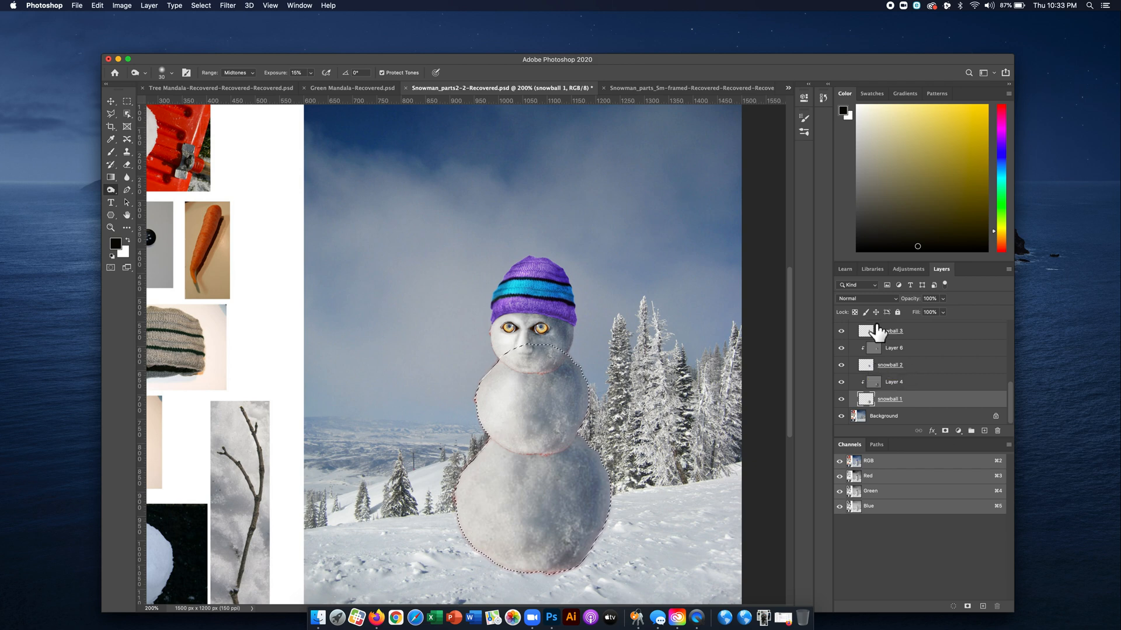
pyautogui.keyDown('shift'); pyautogui.keyDown('super'); pyautogui.click(872, 336); pyautogui.keyUp('super'); pyautogui.keyUp('shift')
pyautogui.scroll(3, 874, 341)
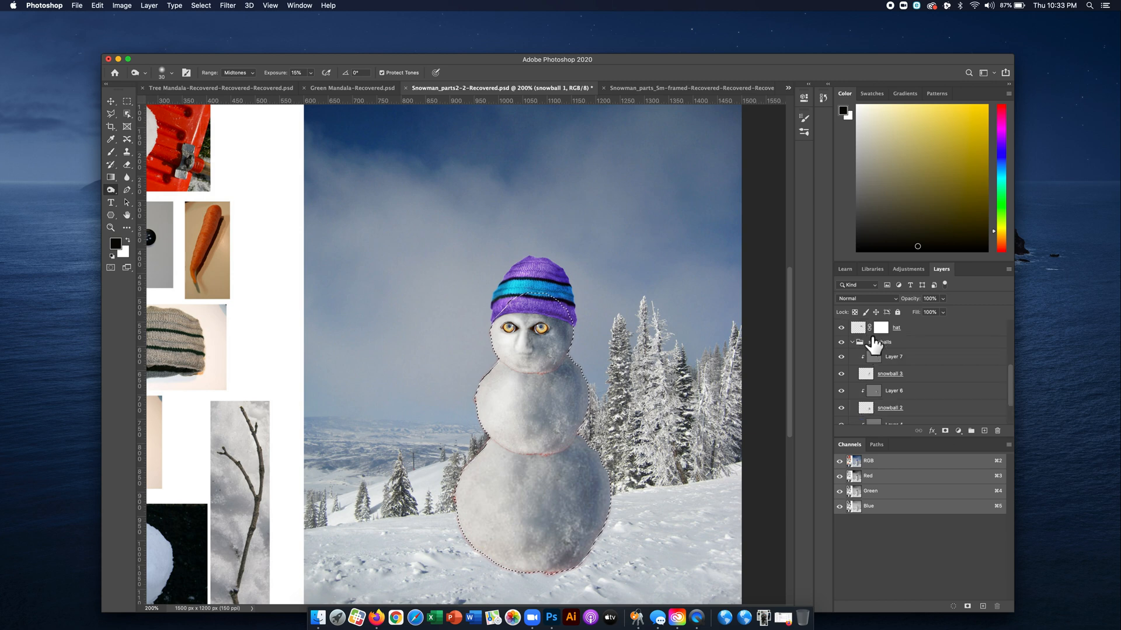
pyautogui.scroll(2, 874, 345)
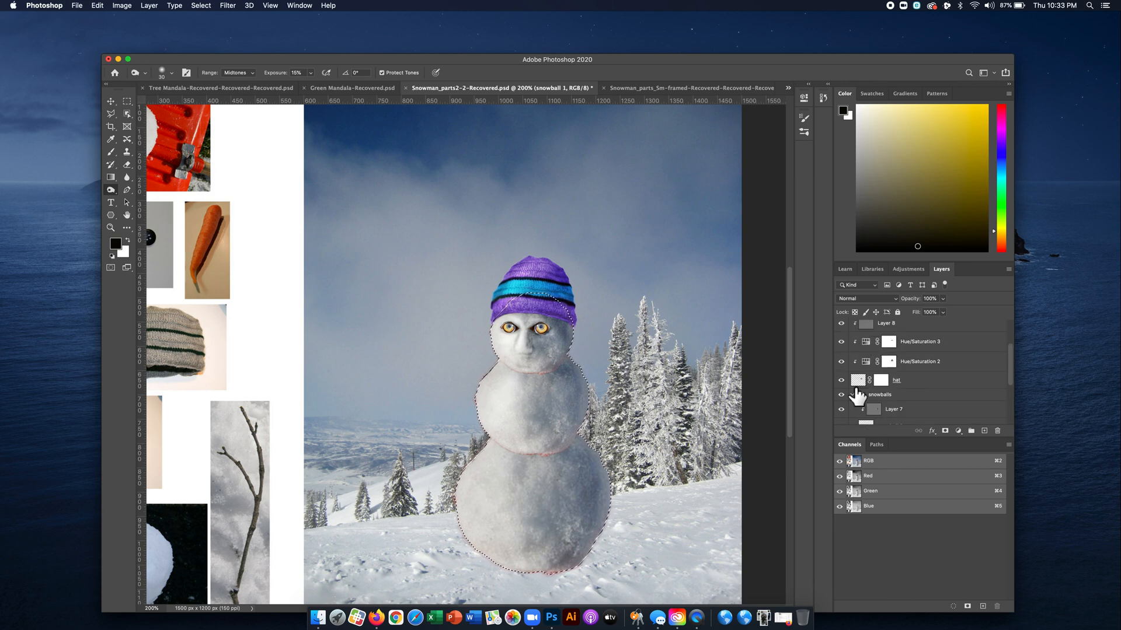
pyautogui.keyDown('shift'); pyautogui.keyDown('super'); pyautogui.click(858, 380); pyautogui.keyUp('super'); pyautogui.keyUp('shift')
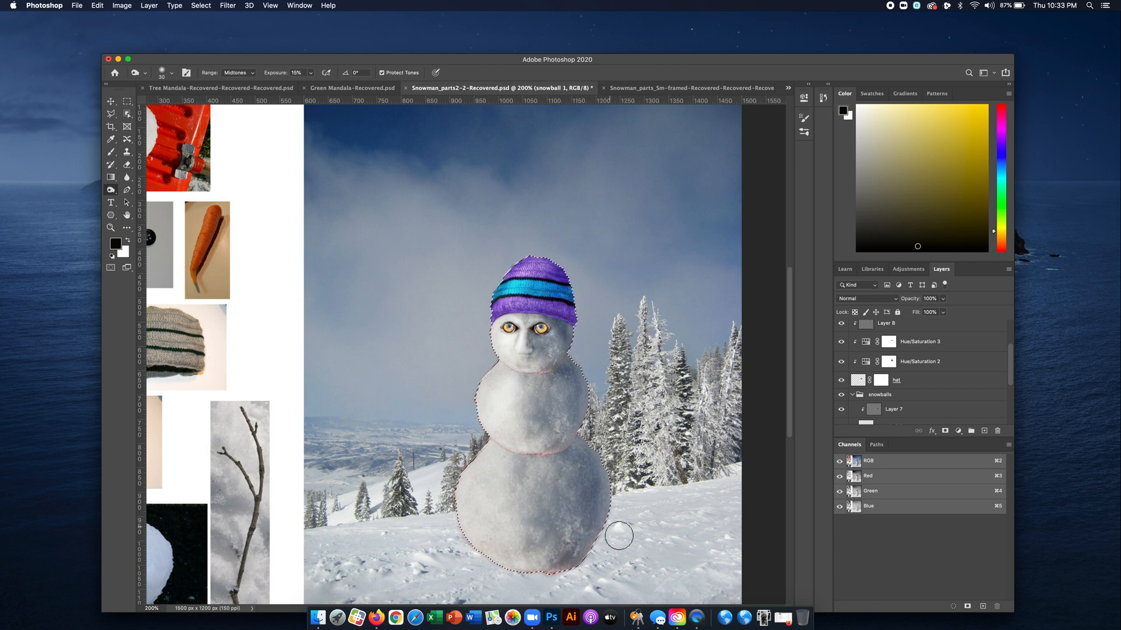
pyautogui.scroll(-5, 913, 368)
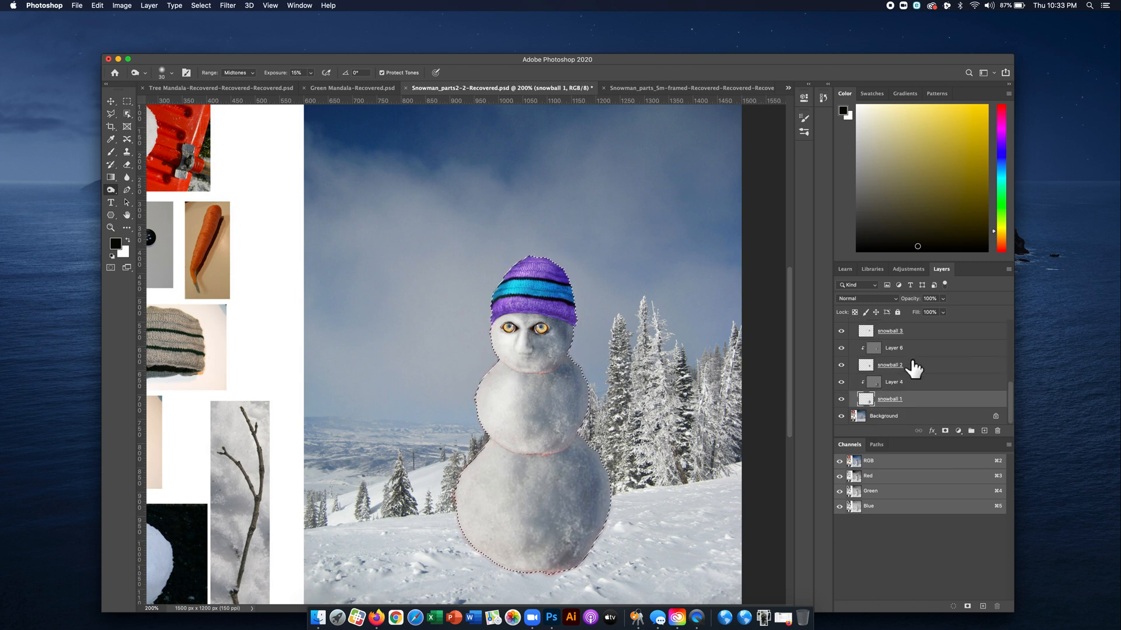
# Add a new empty layer directly above the Background layer, beneath snowball 1.
pyautogui.click(903, 418)
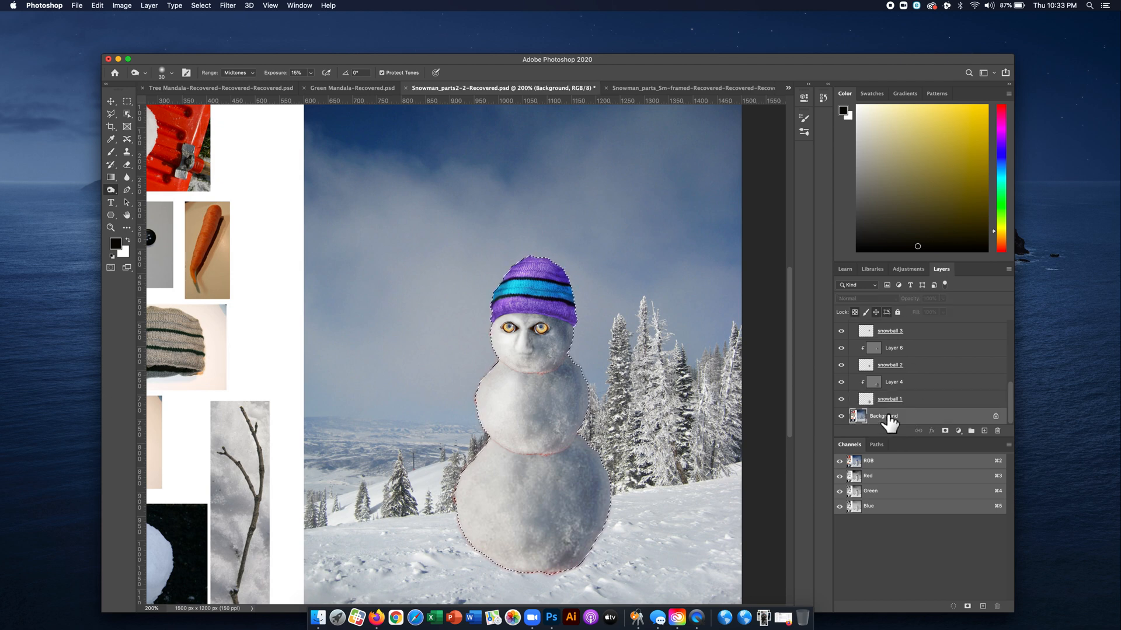
pyautogui.click(987, 431)
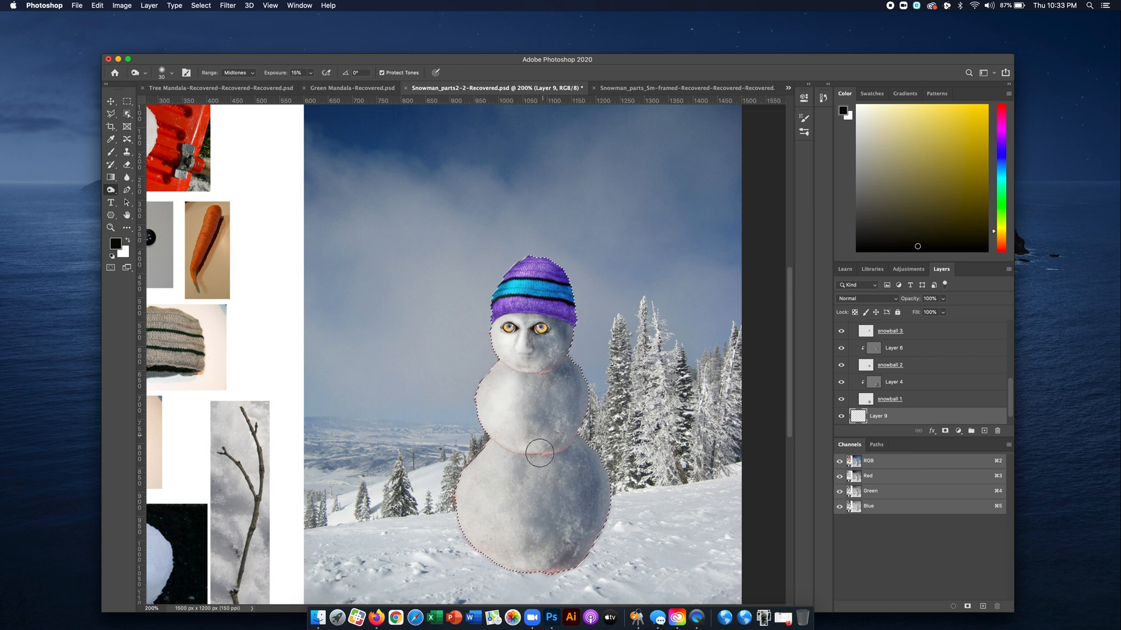
# Set the foreground color to dark blue 314159, sampling a shadow in the snow and darkening the sampled tone.
pyautogui.scroll(-3, 490, 468)
pyautogui.scroll(-2, 489, 472)
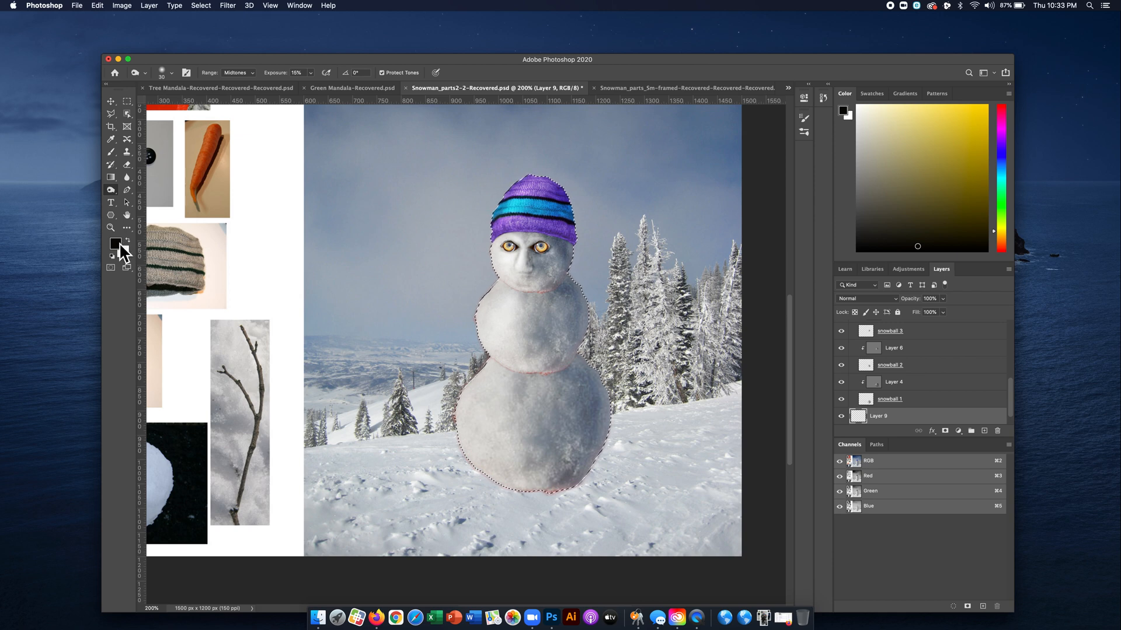
pyautogui.press('i')
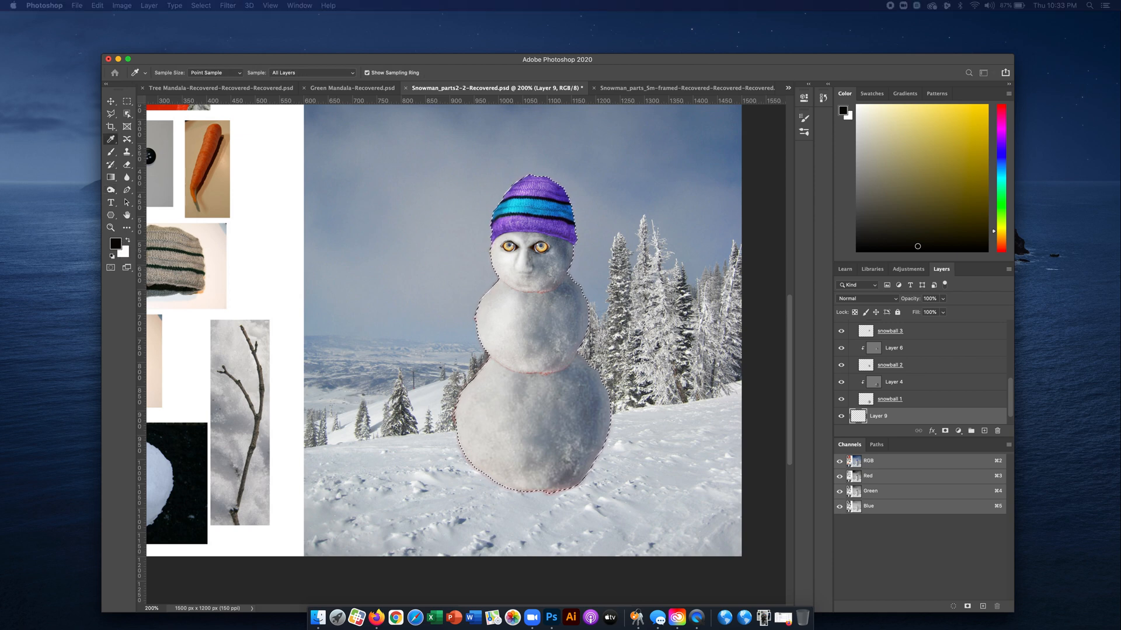
pyautogui.click(116, 244)
pyautogui.moveTo(781, 363); pyautogui.dragTo(718, 228)
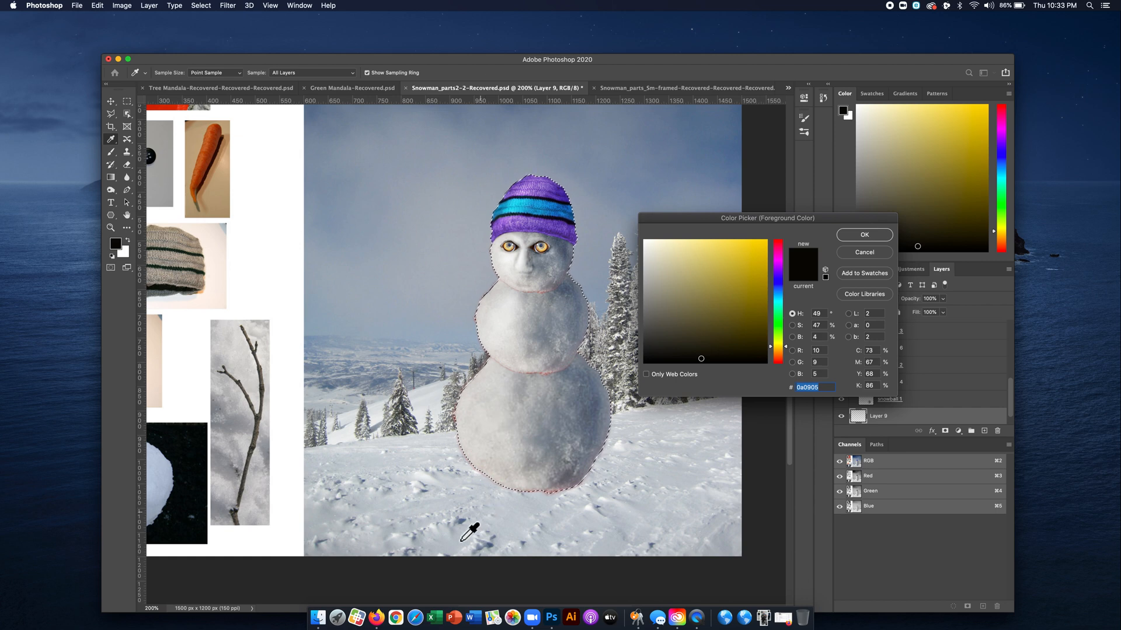
pyautogui.click(466, 523)
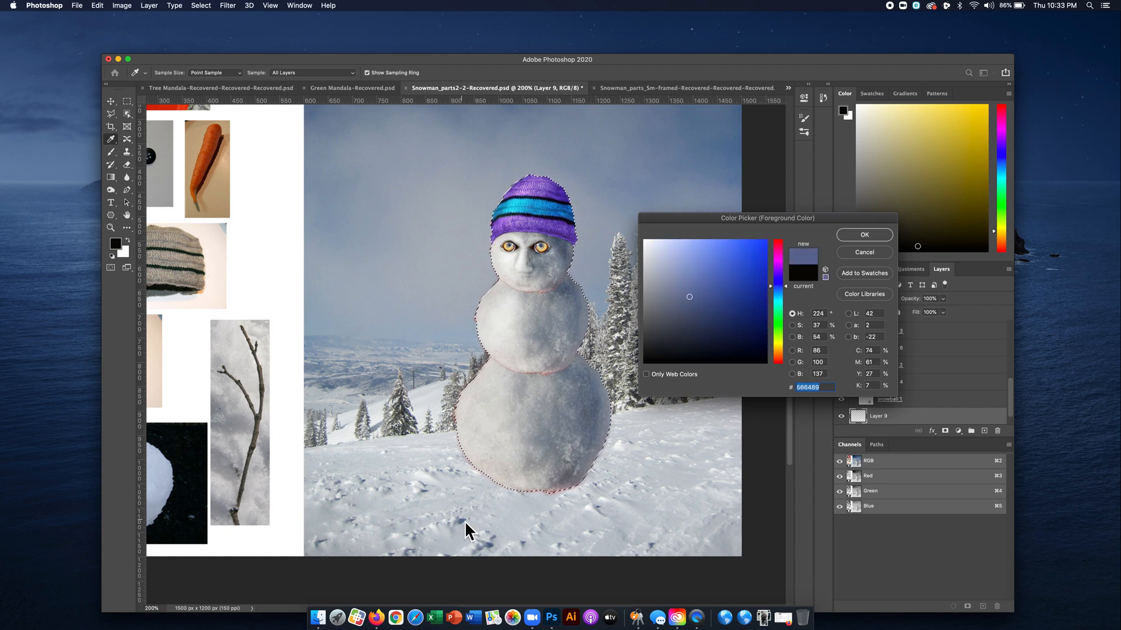
pyautogui.click(465, 522)
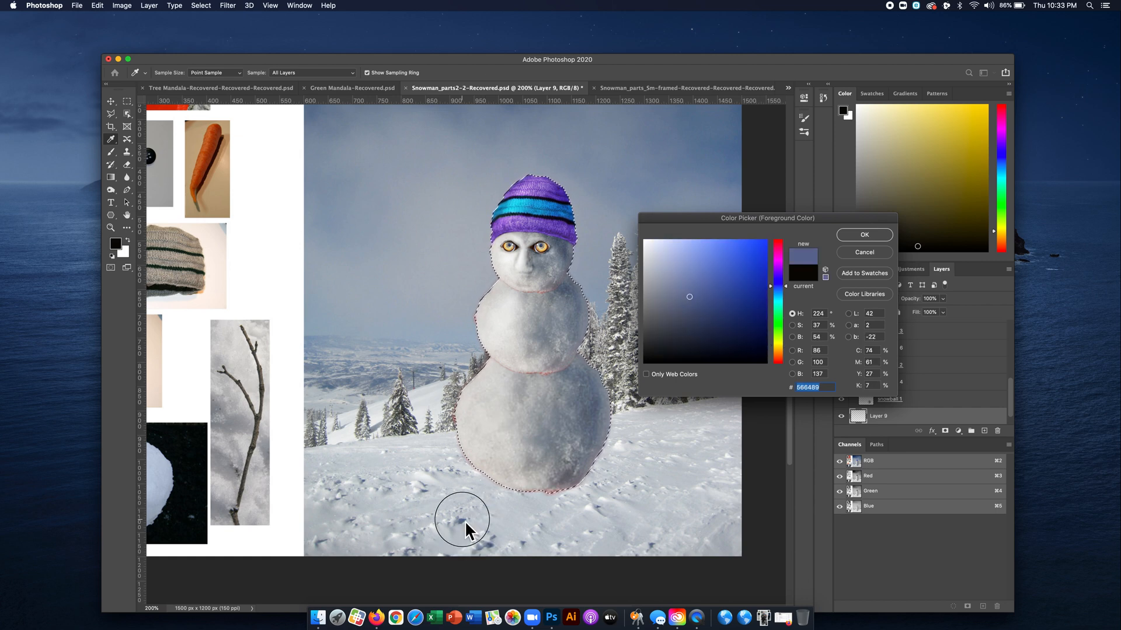
pyautogui.click(464, 524)
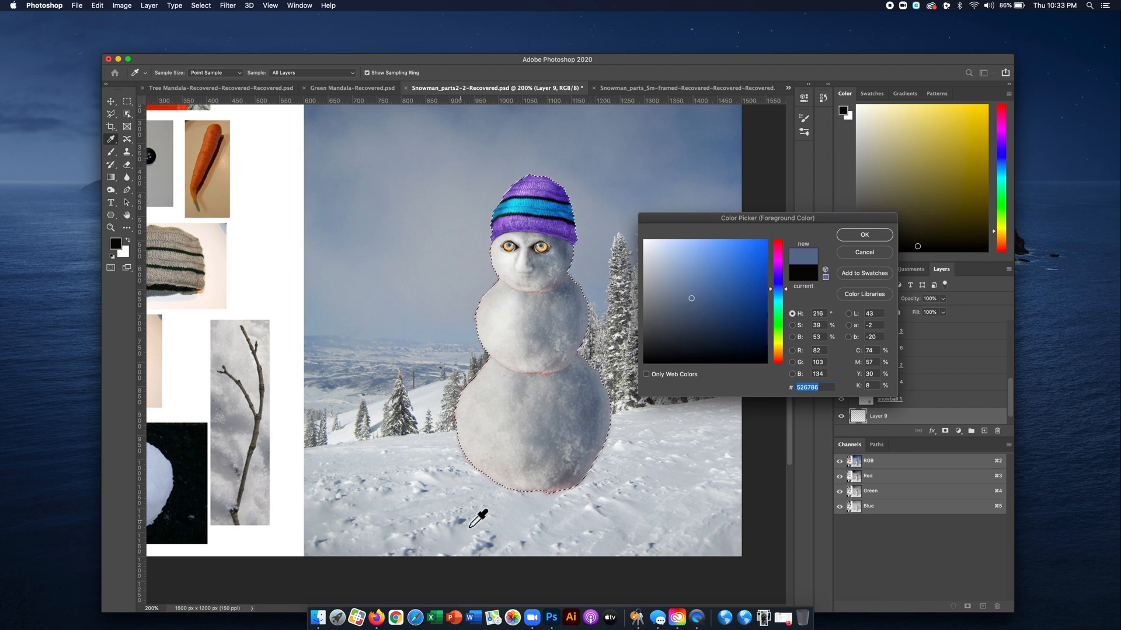
pyautogui.click(704, 321)
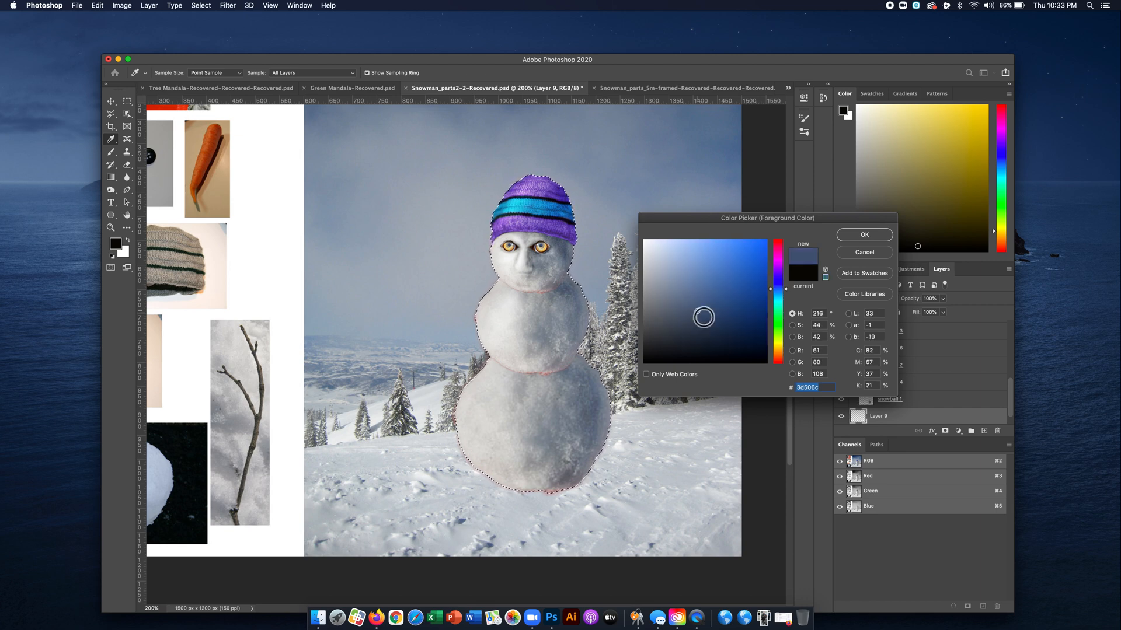
pyautogui.moveTo(704, 321); pyautogui.dragTo(705, 330)
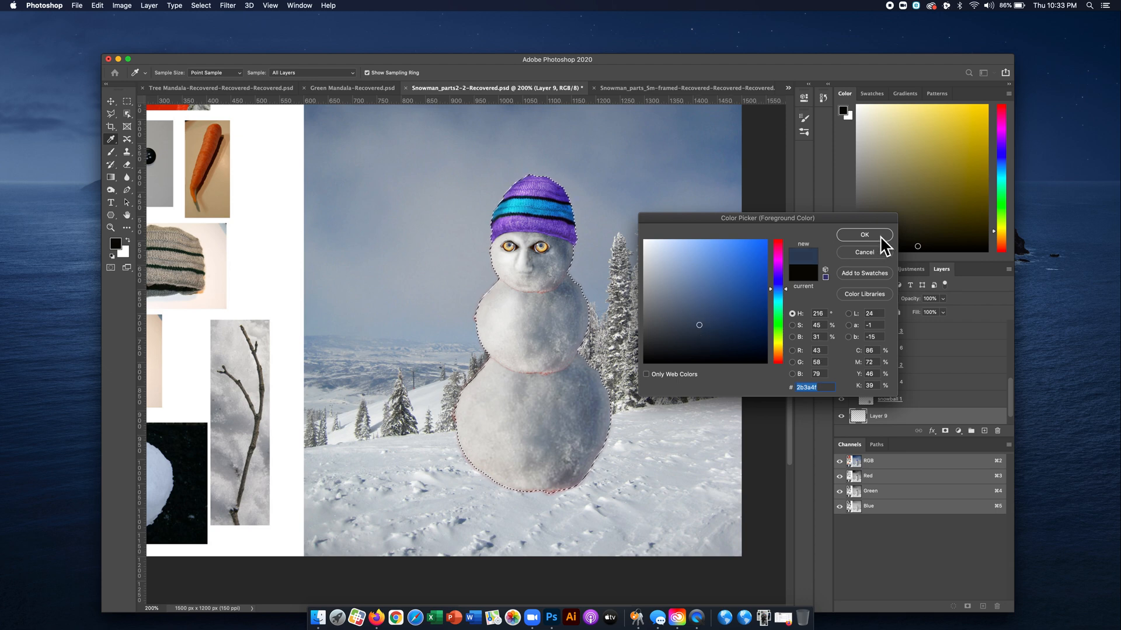
pyautogui.click(706, 327)
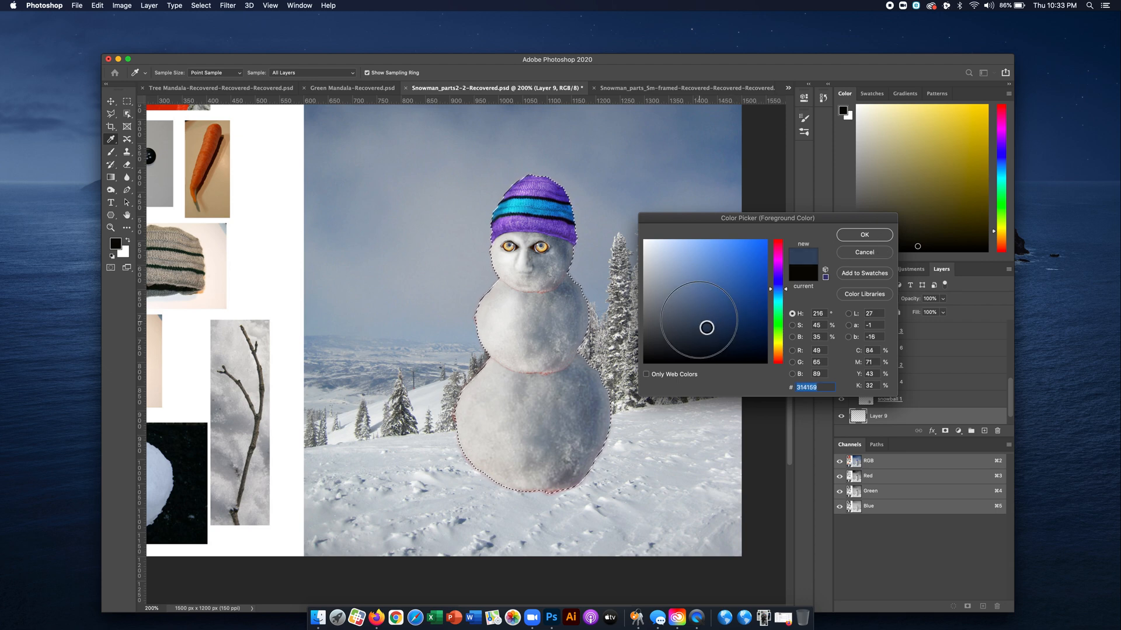
pyautogui.click(864, 236)
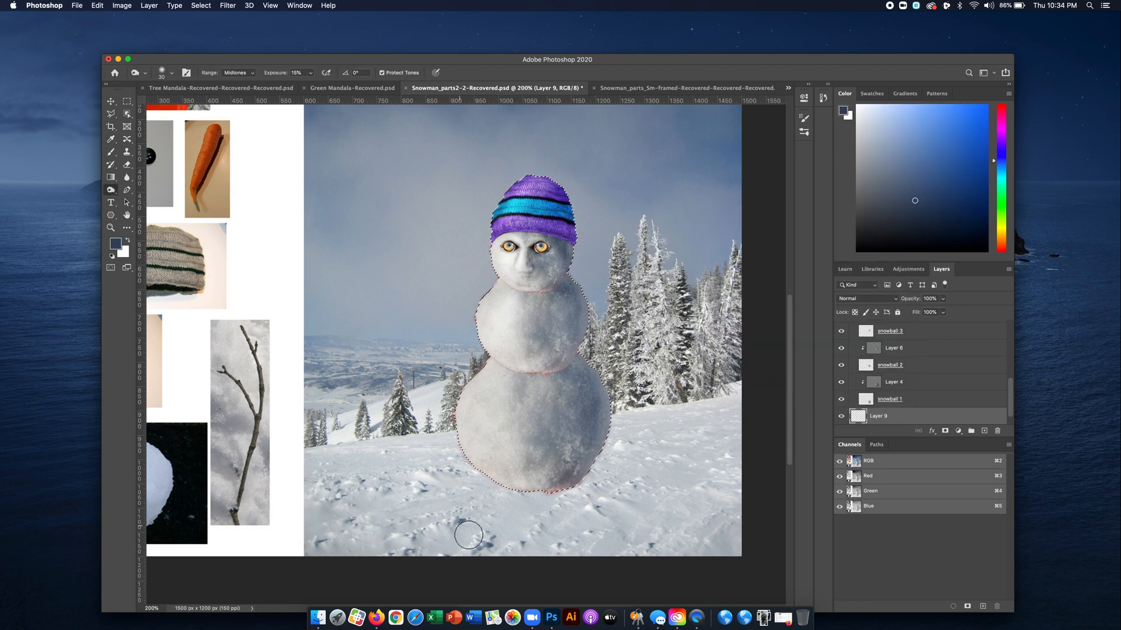
# Examine the blue shadows in the snow around the snowman's base close up.
pyautogui.scroll(5, 468, 534)
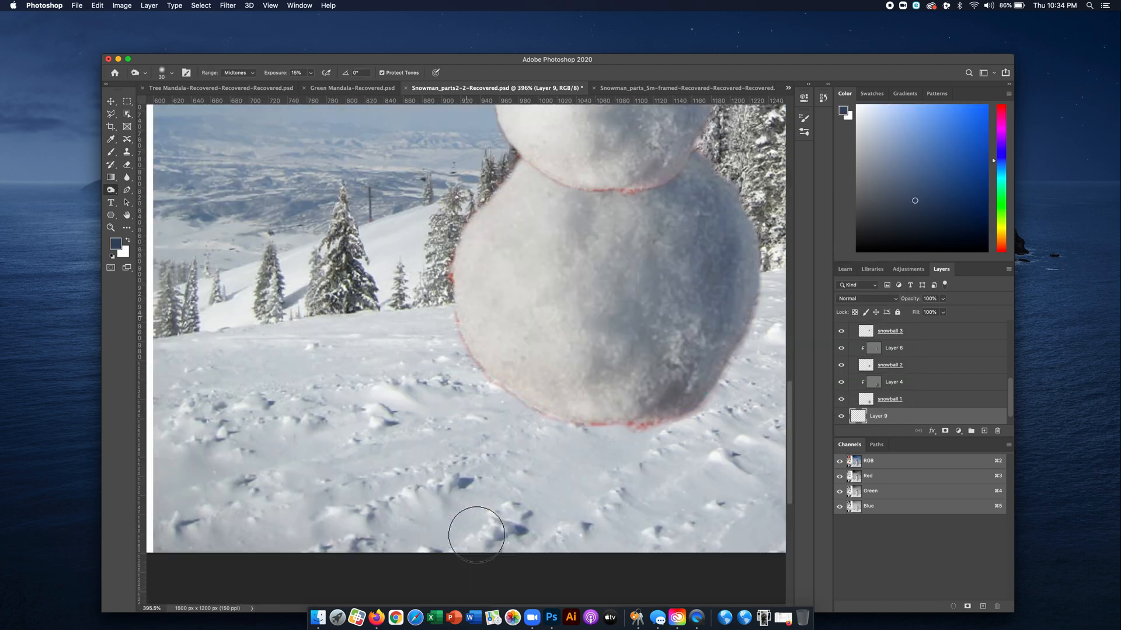
pyautogui.scroll(5, 477, 514)
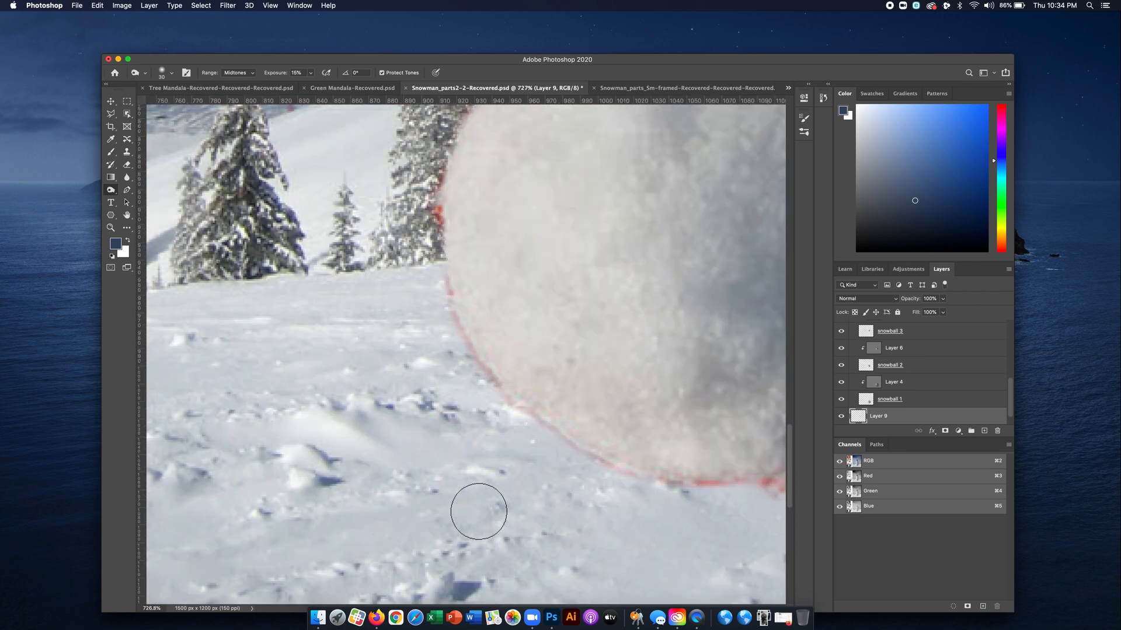
pyautogui.scroll(6, 477, 508)
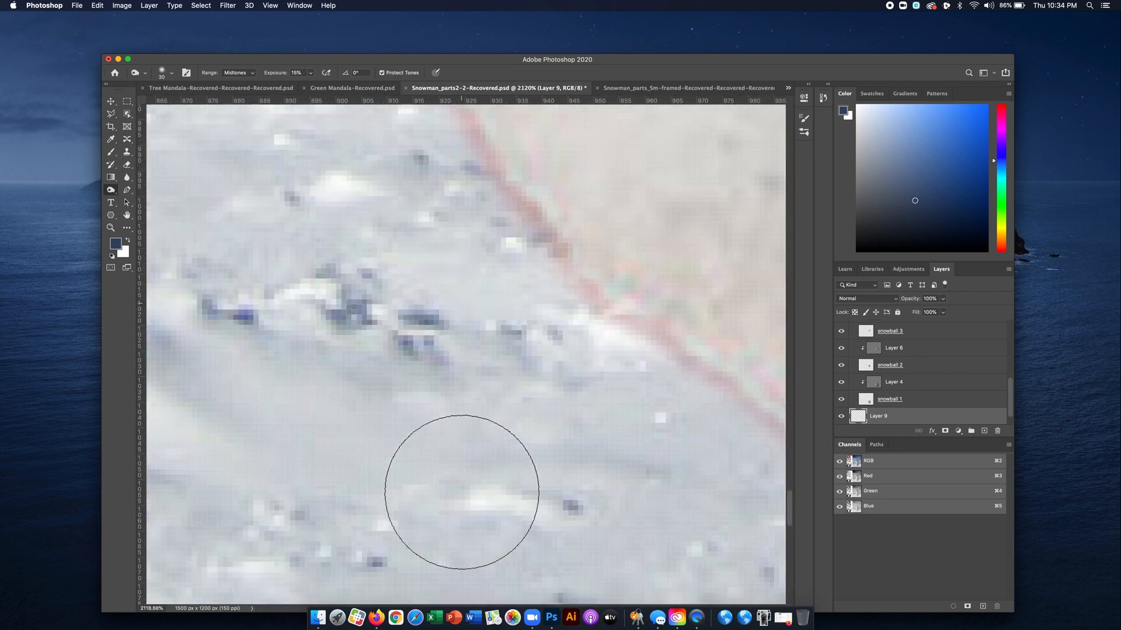
pyautogui.scroll(-10, 461, 492)
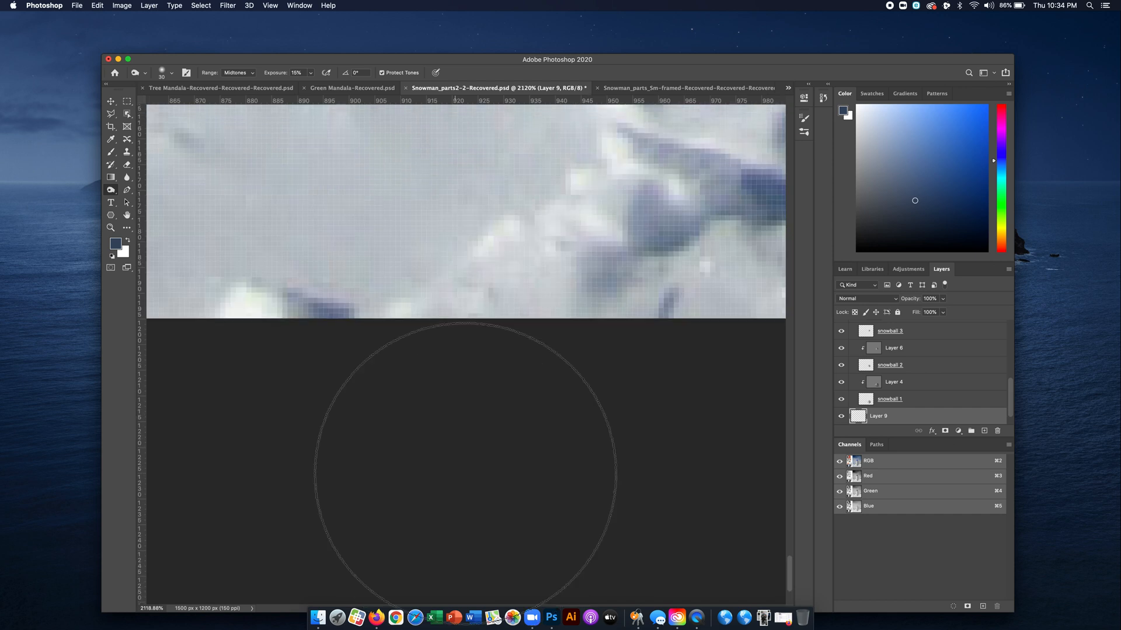
pyautogui.scroll(10, 488, 347)
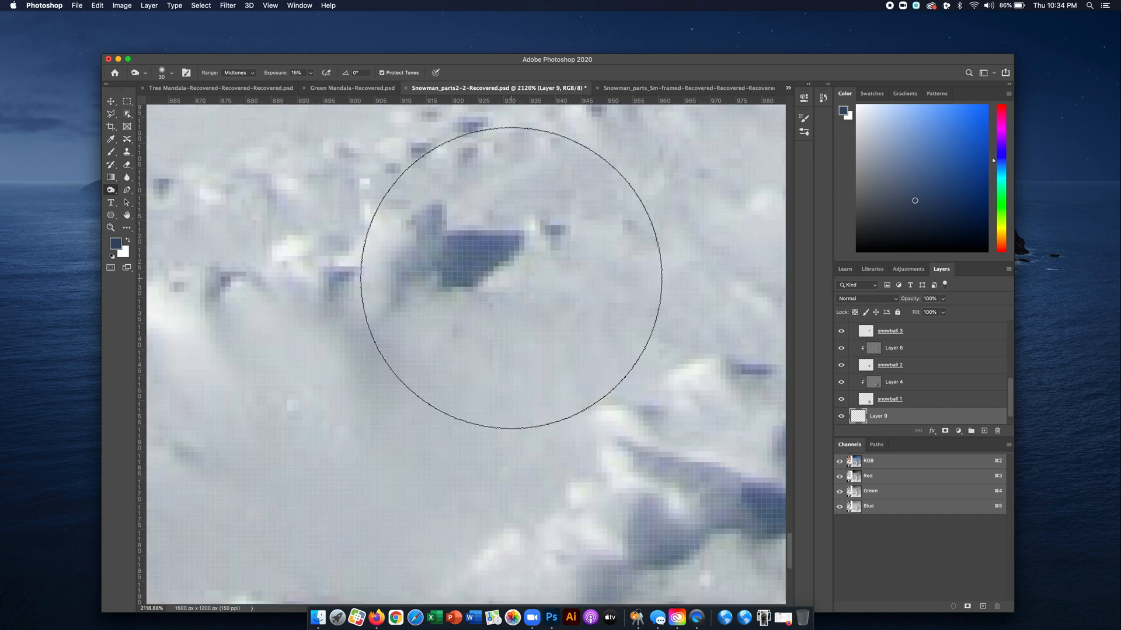
pyautogui.scroll(-2, 511, 278)
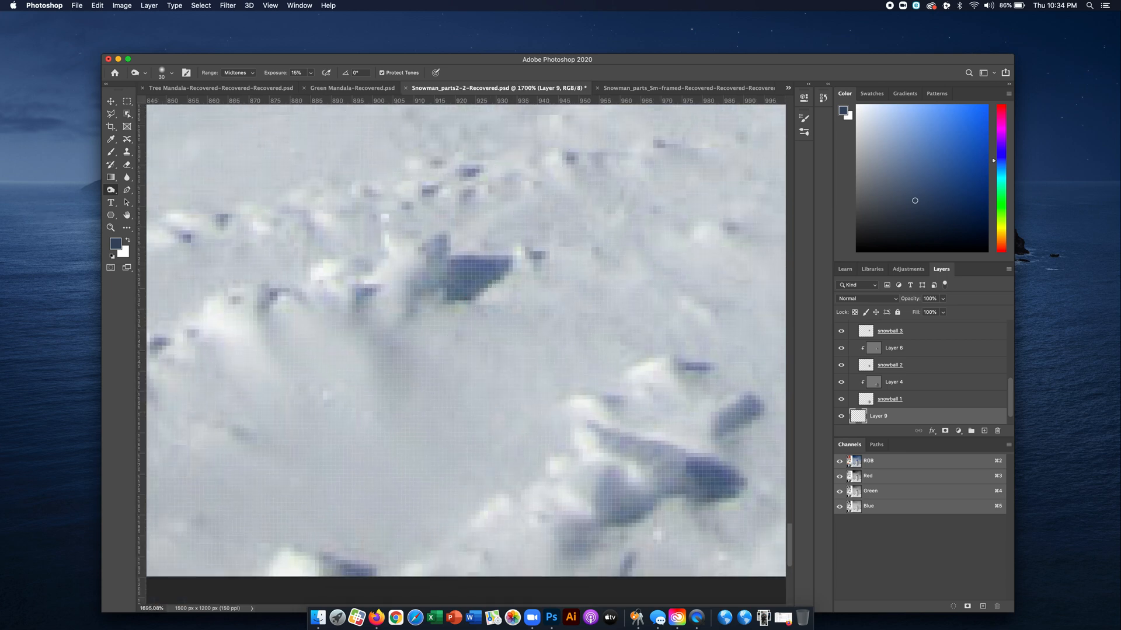
pyautogui.scroll(-3, 651, 338)
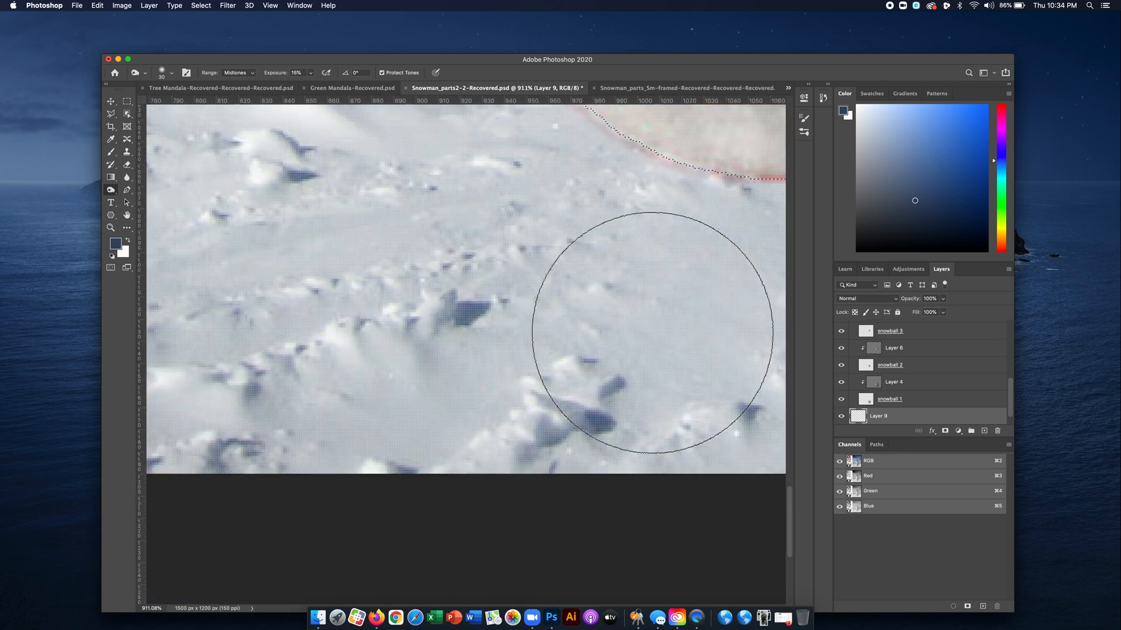
pyautogui.scroll(-4, 652, 333)
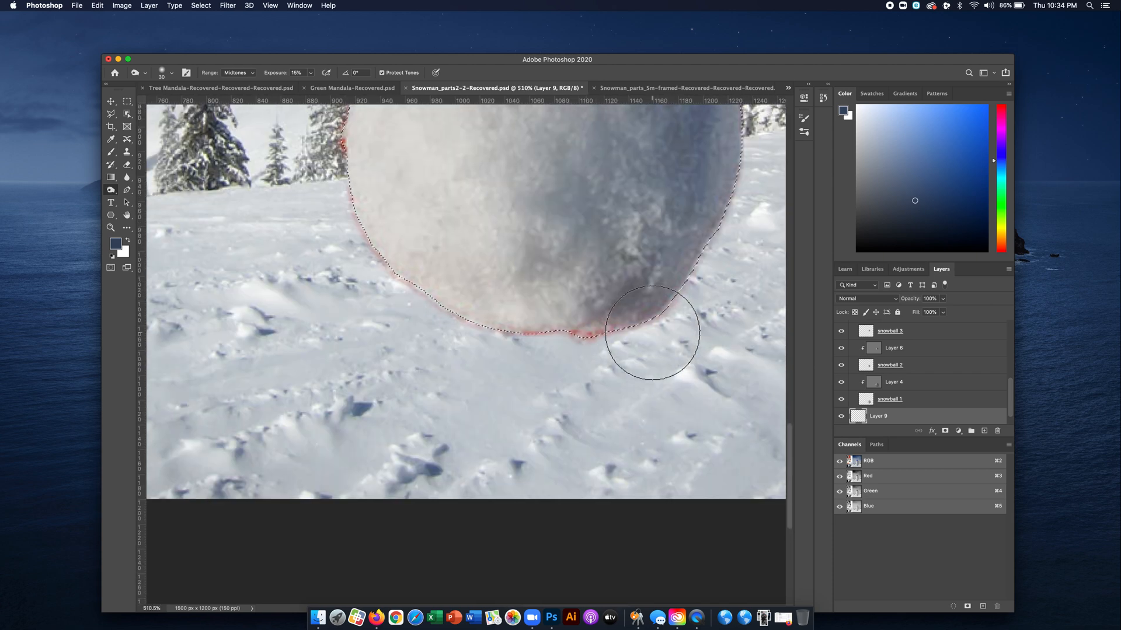
pyautogui.scroll(4, 652, 332)
pyautogui.hscroll(4, 652, 333)
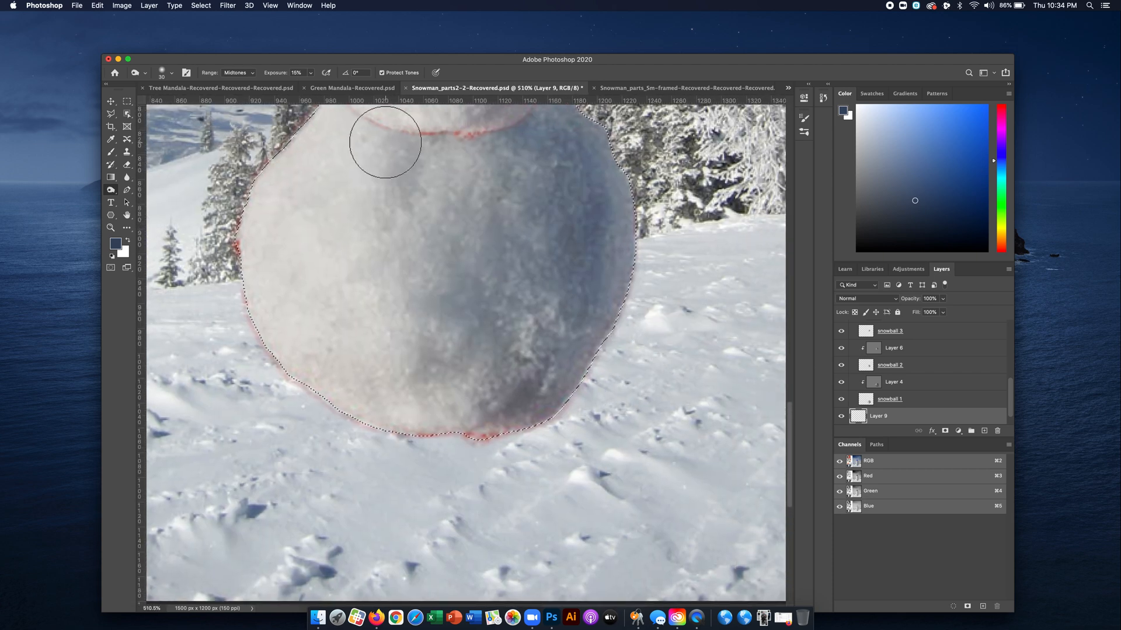
# Fill the snowman-shaped selection on Layer 9 with the dark blue foreground color.
pyautogui.click(98, 6)
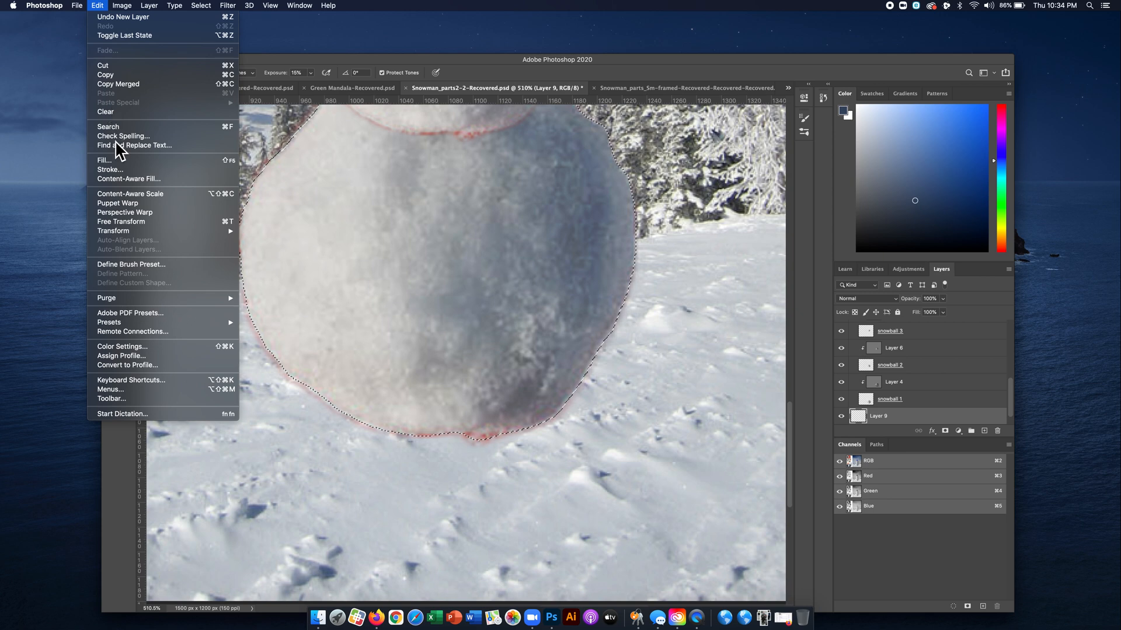
pyautogui.click(114, 160)
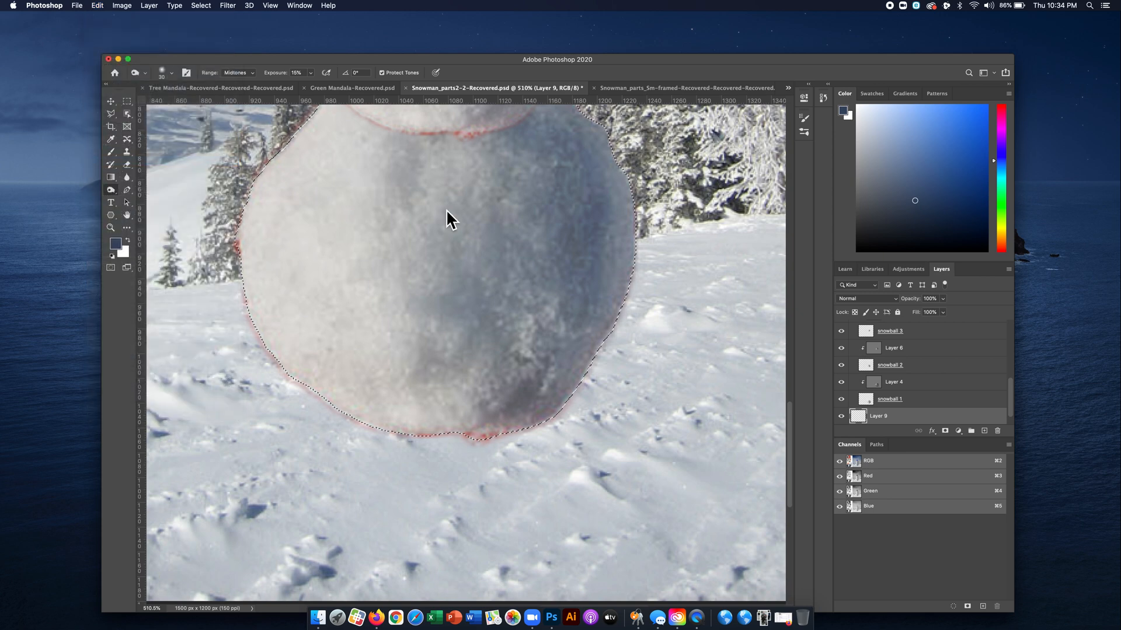
pyautogui.click(468, 205)
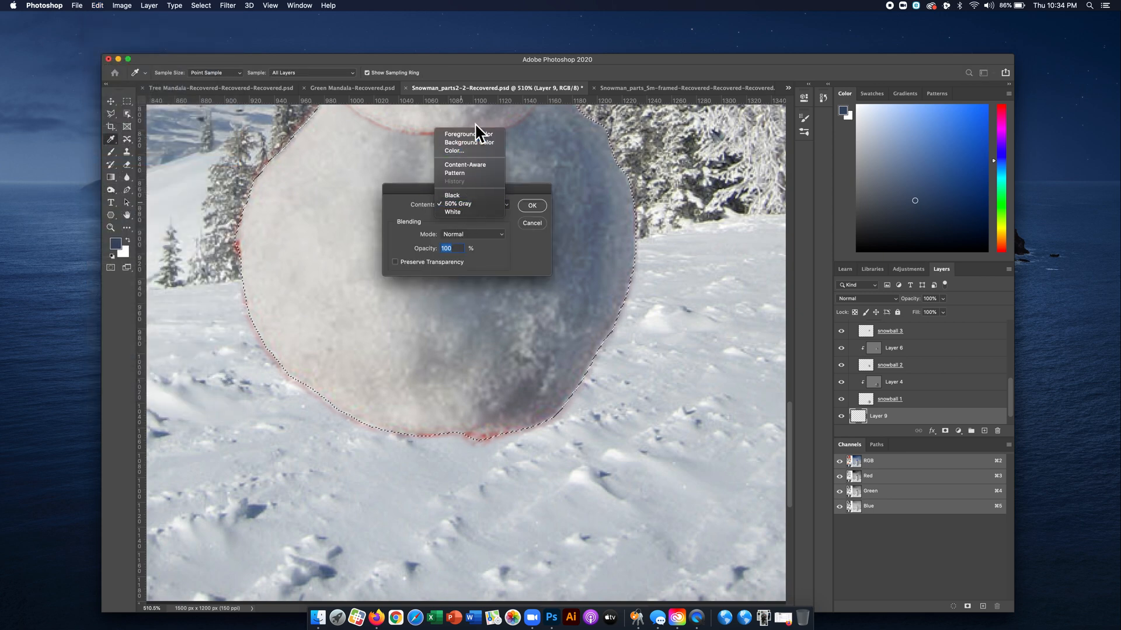
pyautogui.click(533, 226)
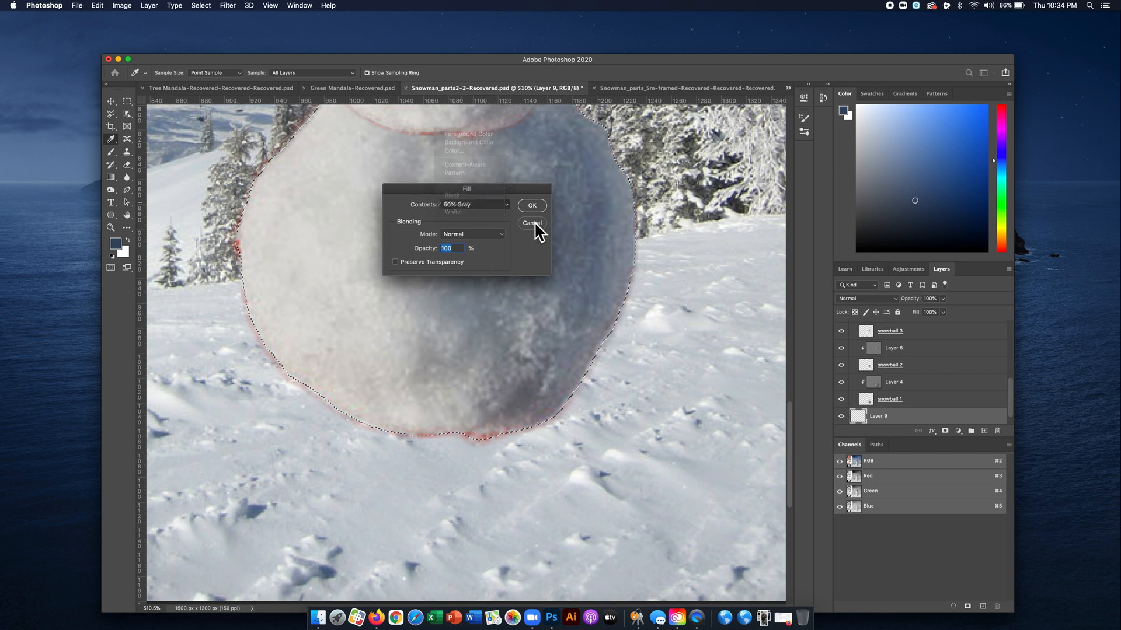
pyautogui.click(533, 225)
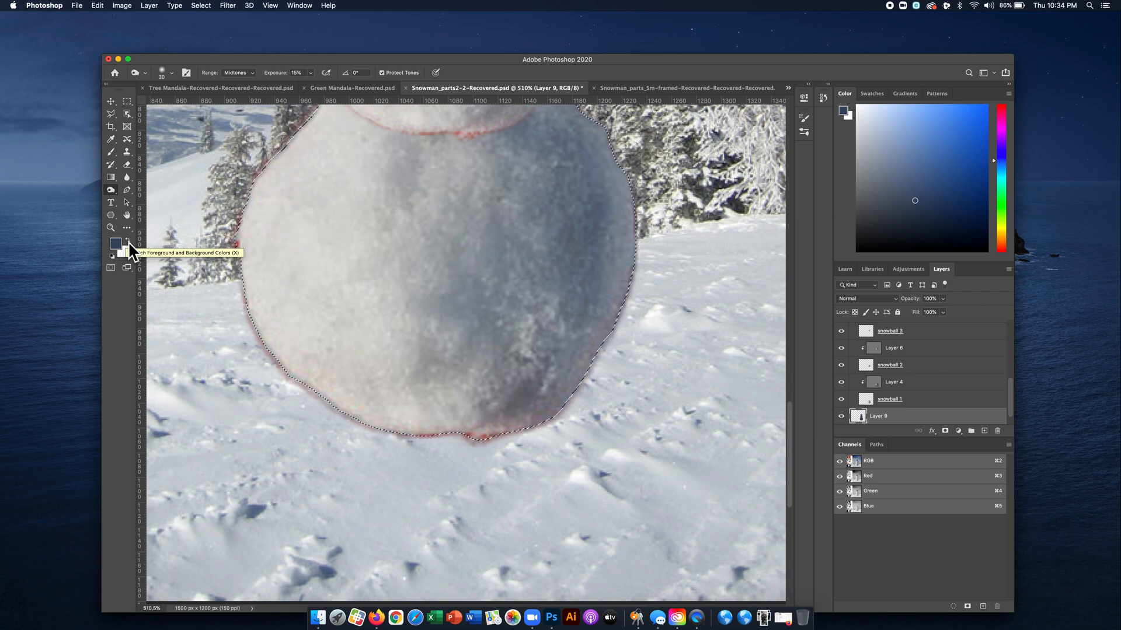
# Deselect the snowman outline.
pyautogui.press('super+h')
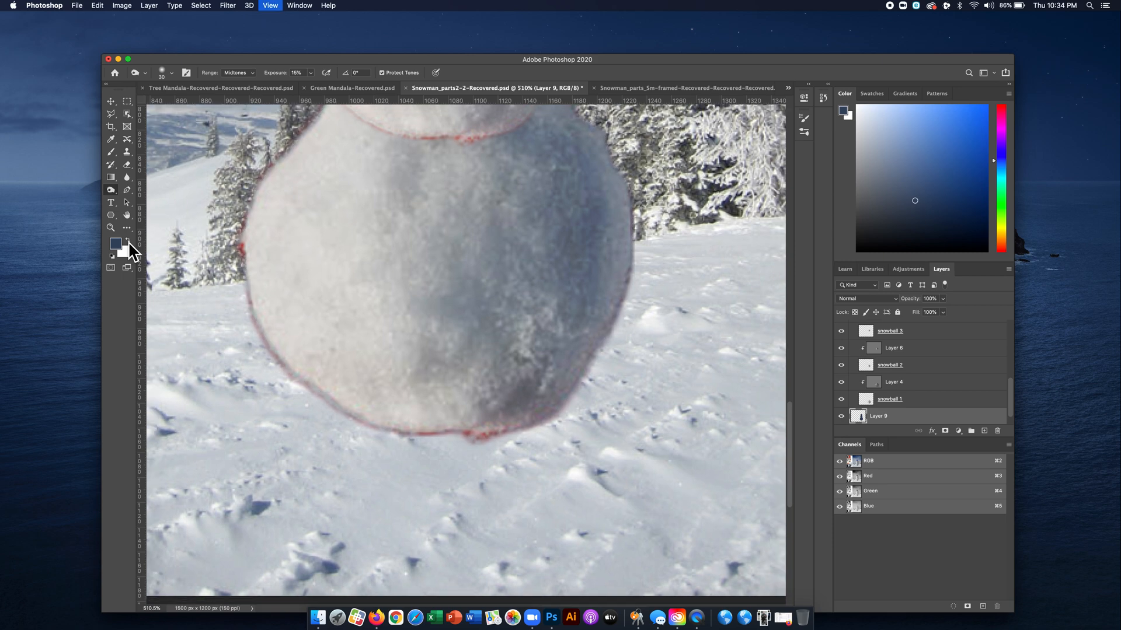
pyautogui.press('super+minus')
pyautogui.press('super+minus')
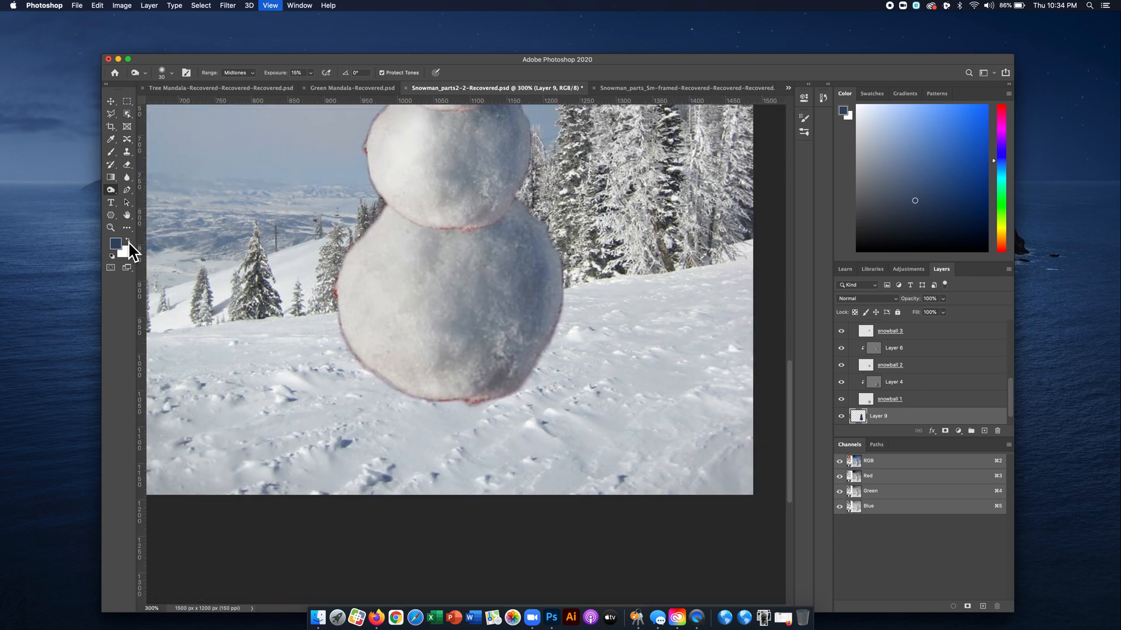
pyautogui.press('super+minus')
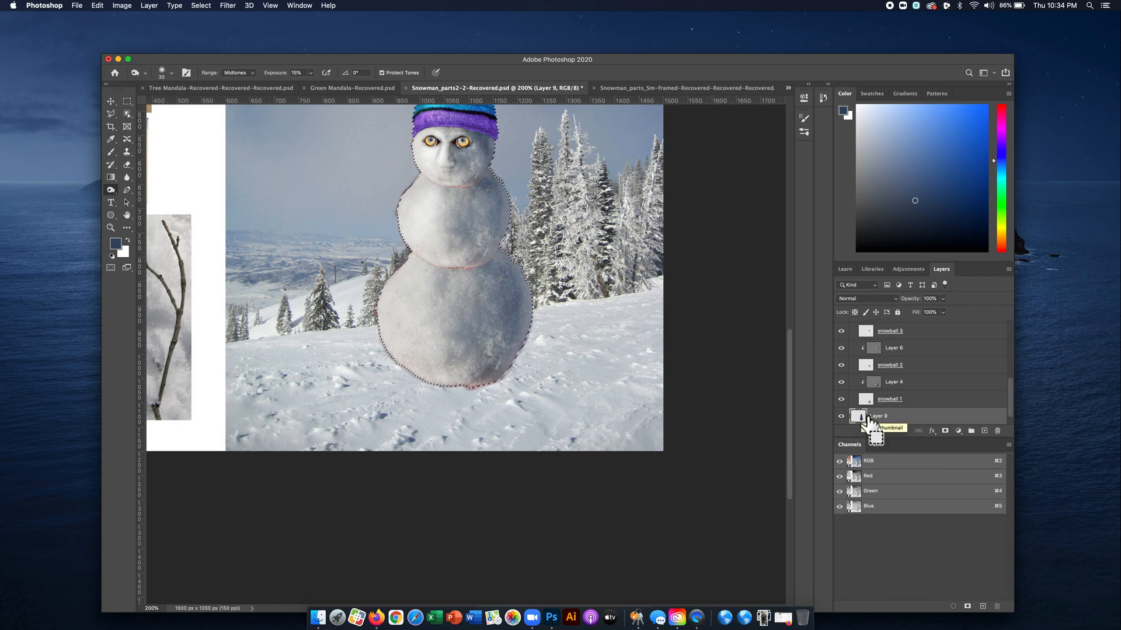
pyautogui.press('super+d')
# Free-transform the dark silhouette into a shadow cast rightward across the snow, with about 21% height and about -70° horizontal skew.
pyautogui.scroll(3, 729, 356)
pyautogui.hscroll(-1, 729, 355)
pyautogui.scroll(2, 729, 356)
pyautogui.hscroll(-1, 729, 356)
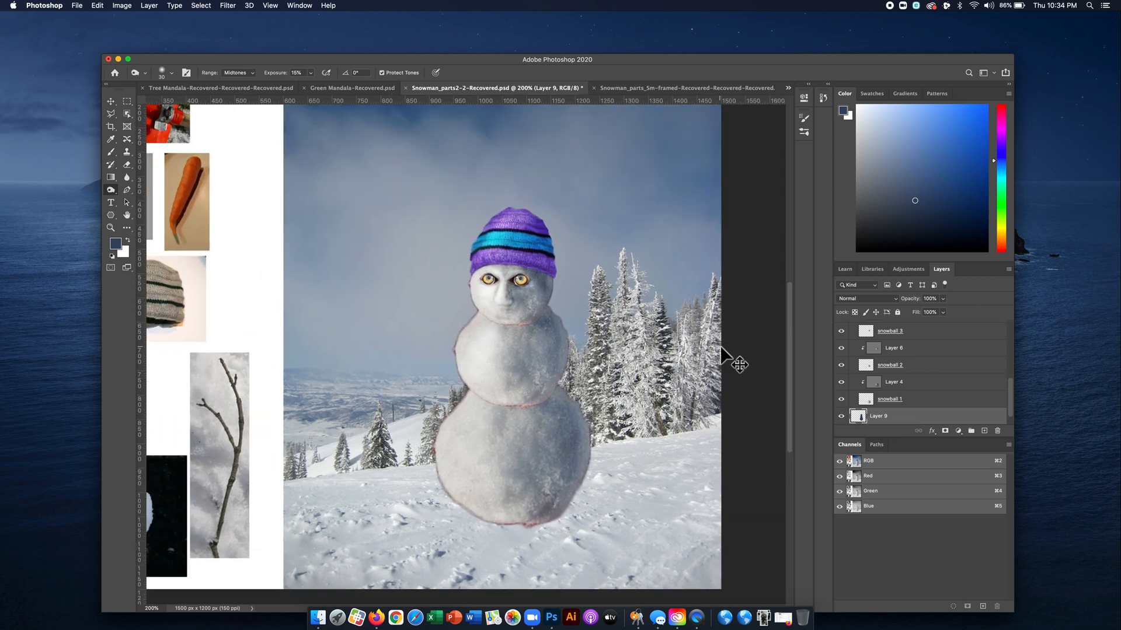
pyautogui.press('super+t')
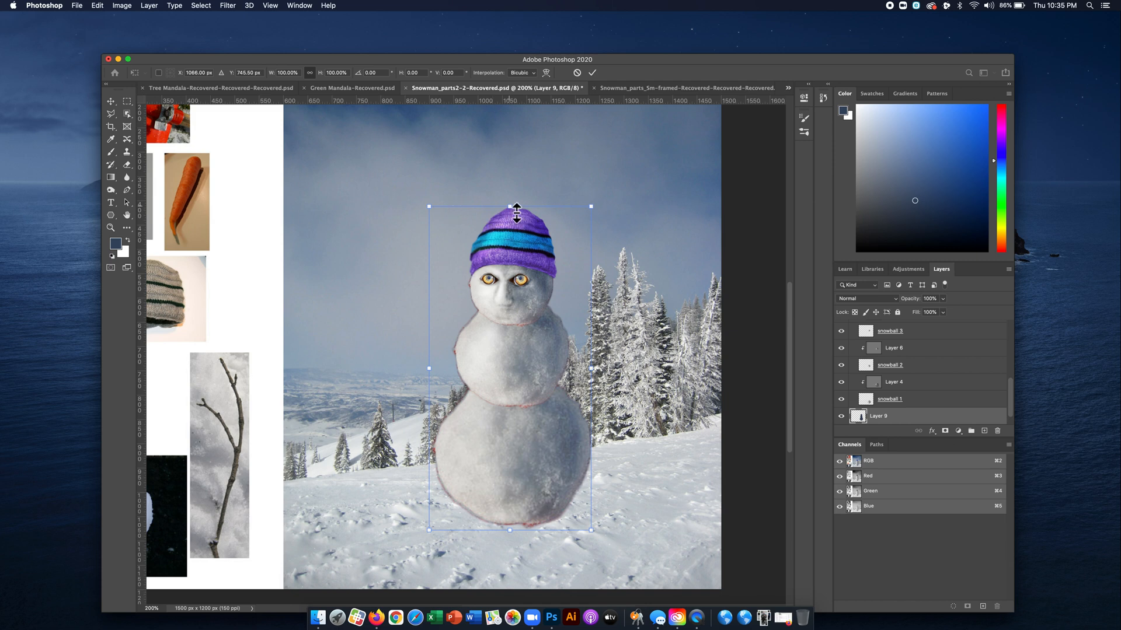
pyautogui.moveTo(517, 214); pyautogui.dragTo(695, 465)
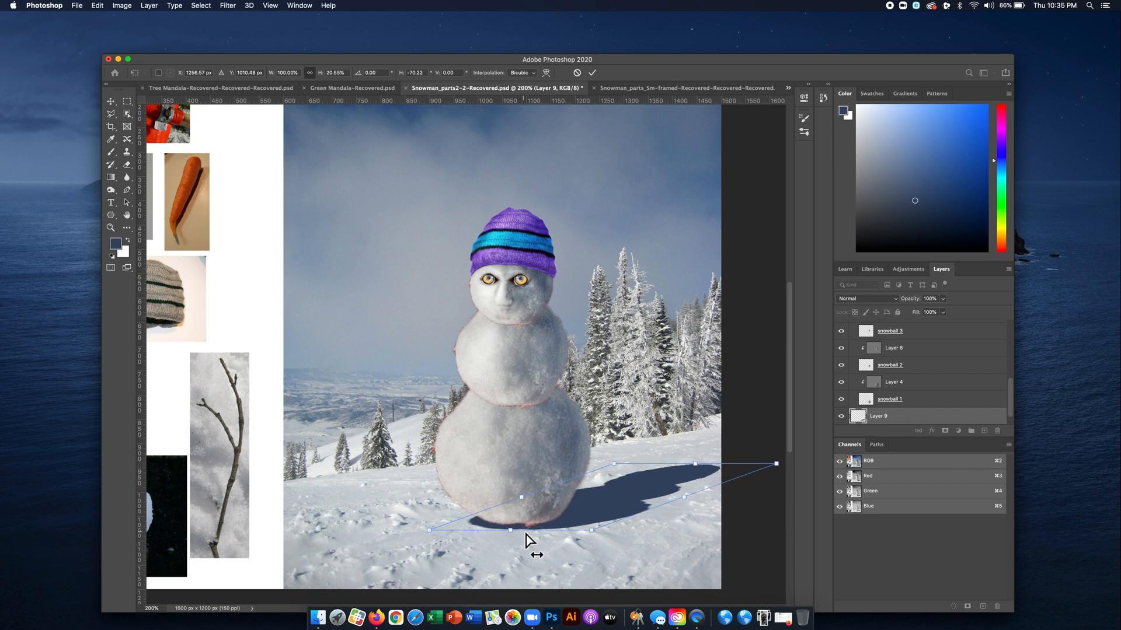
# Raise the shadow's near corner toward the lowest snowball's base, pull its far corner slightly inward, and apply the transform.
pyautogui.moveTo(437, 529); pyautogui.dragTo(429, 529)
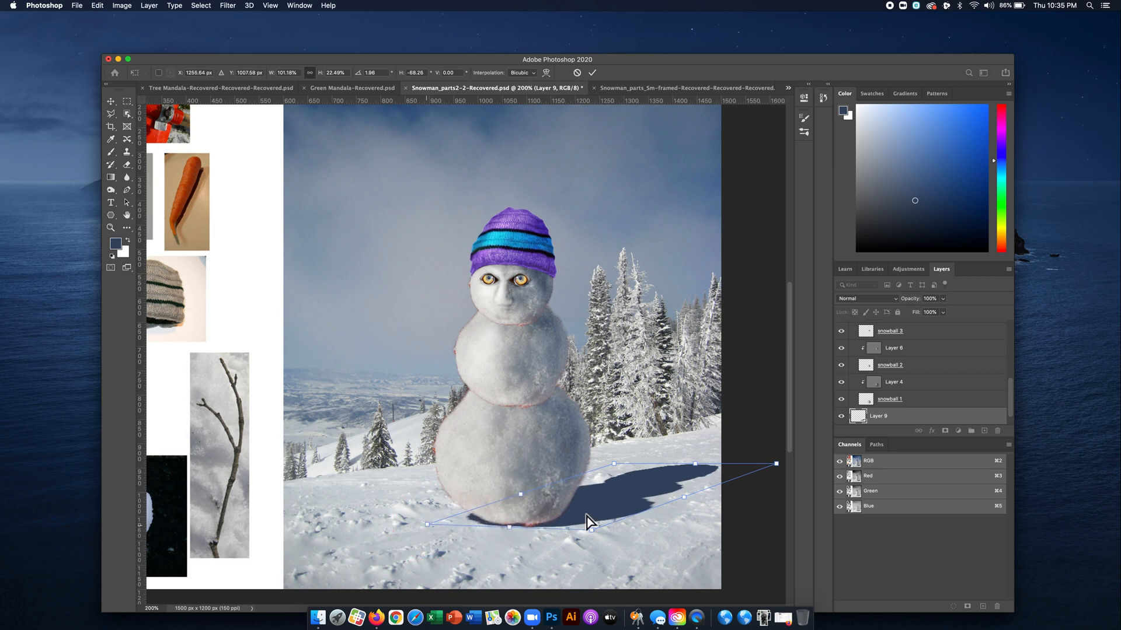
pyautogui.moveTo(587, 517); pyautogui.dragTo(583, 514)
pyautogui.moveTo(772, 473); pyautogui.dragTo(765, 467)
pyautogui.press('Return')
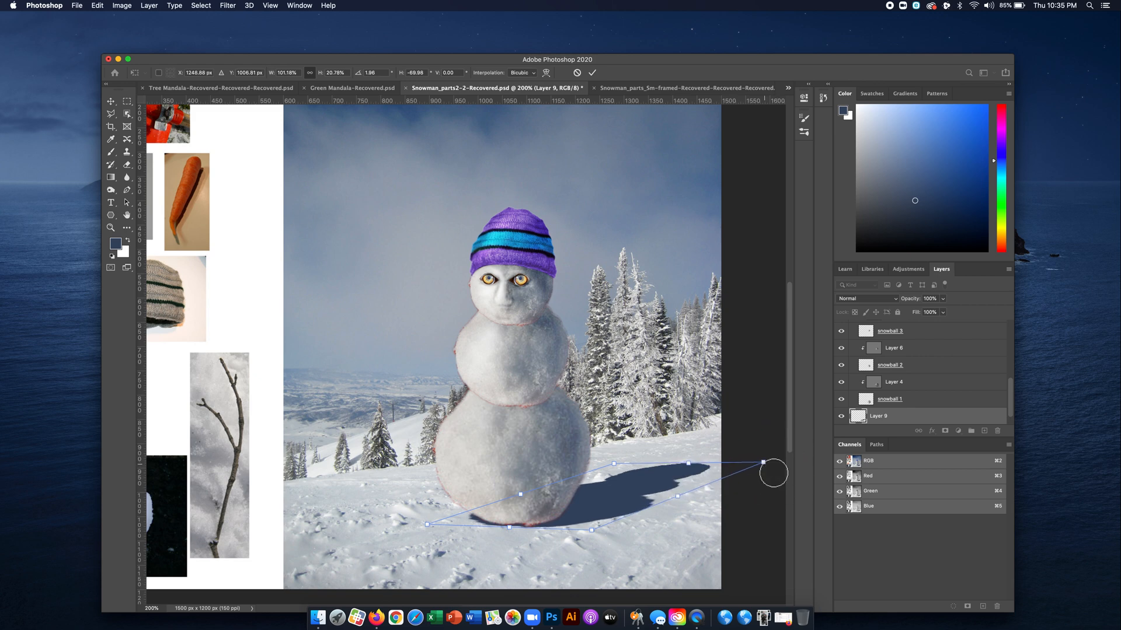
pyautogui.press('o')
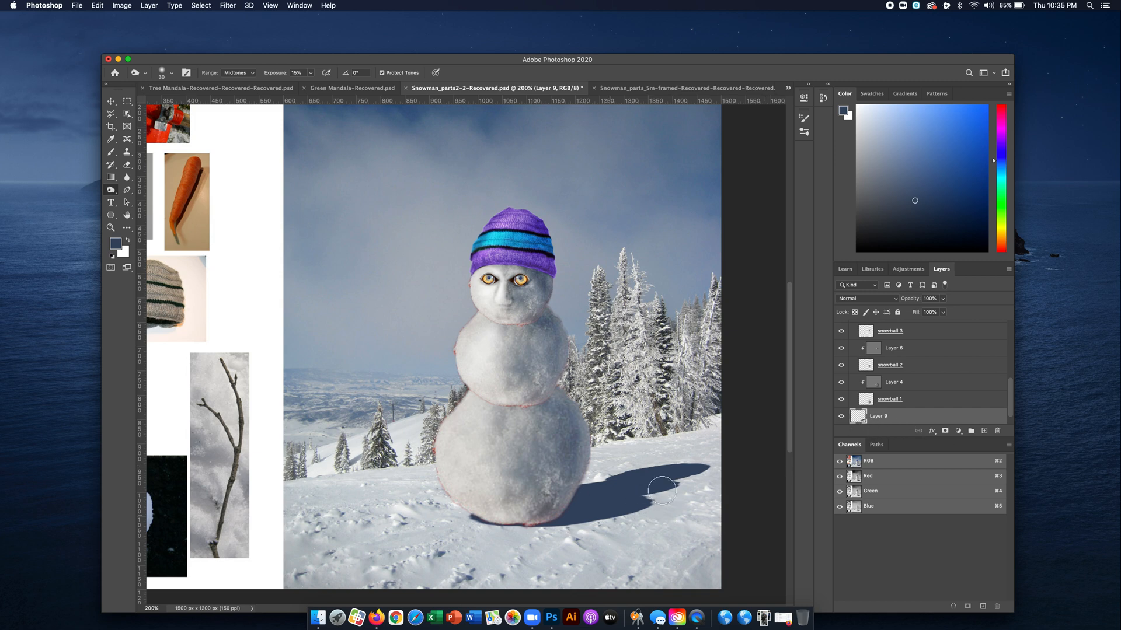
# Set the blend mode of the shadow layer to Hard Light so the snow texture shows through.
pyautogui.scroll(5, 588, 503)
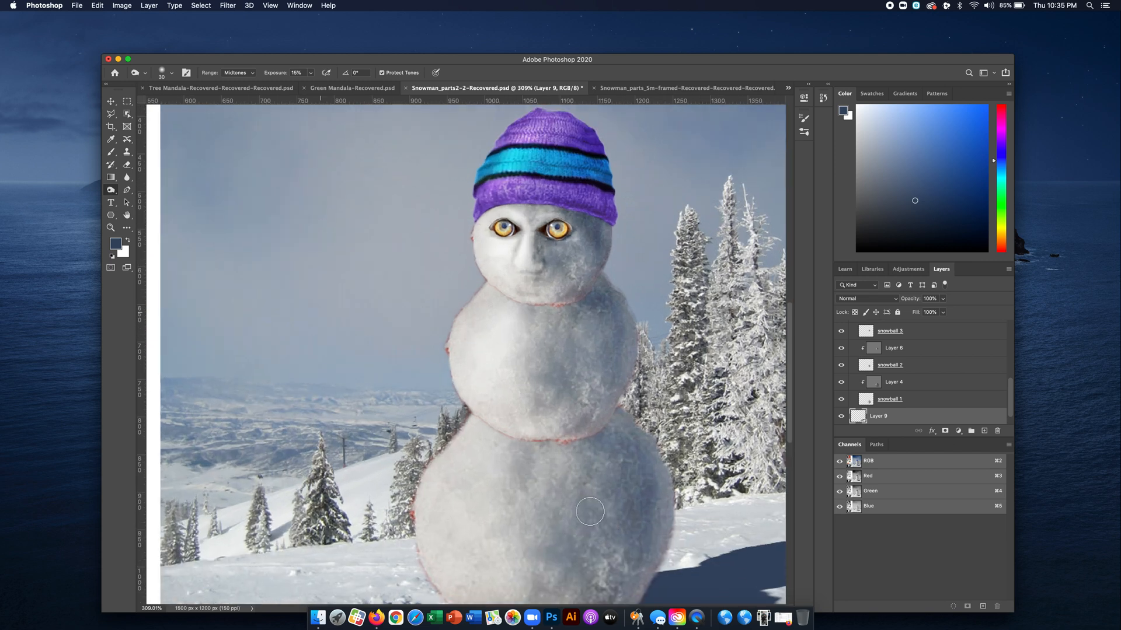
pyautogui.scroll(-3, 751, 513)
pyautogui.hscroll(2, 752, 514)
pyautogui.scroll(-1, 908, 388)
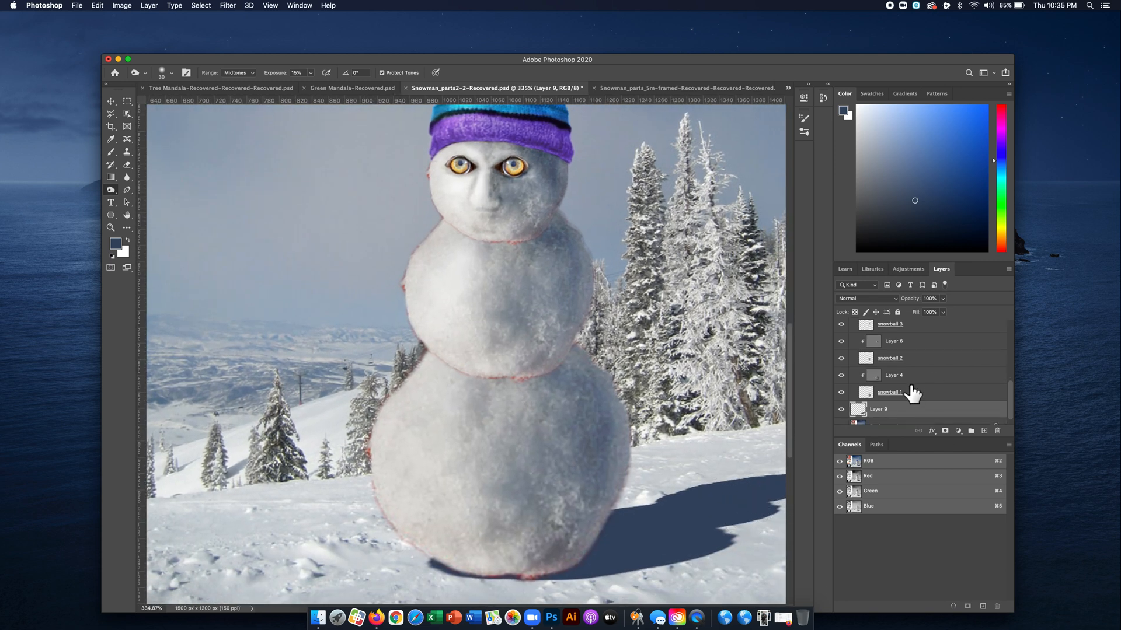
pyautogui.click(866, 299)
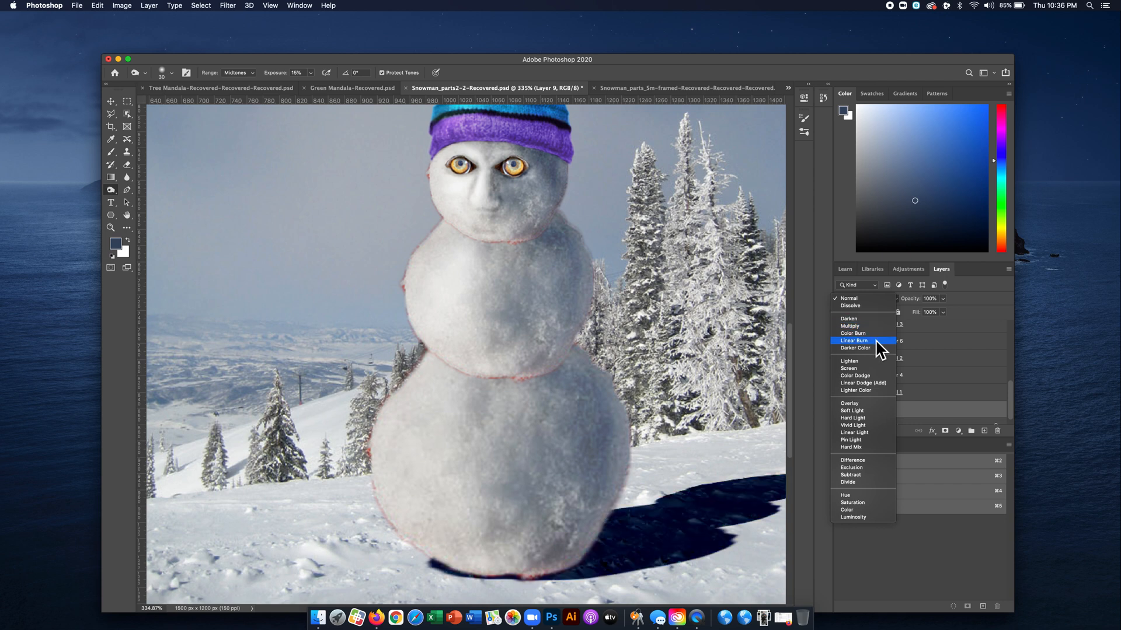
pyautogui.click(864, 418)
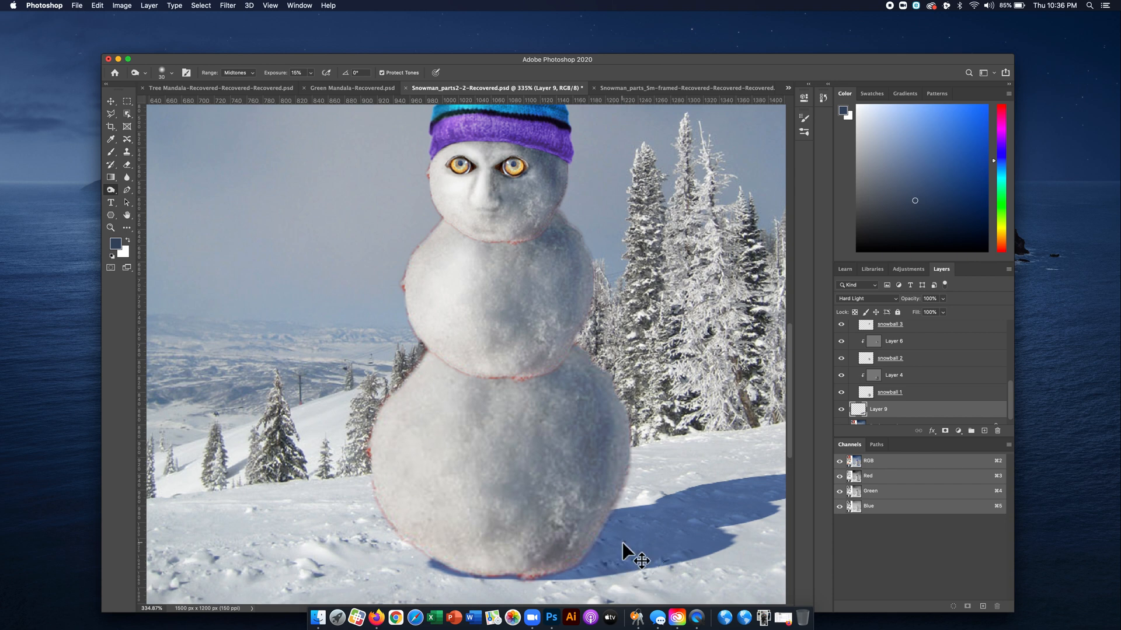
pyautogui.press('super+minus')
pyautogui.press('super+minus')
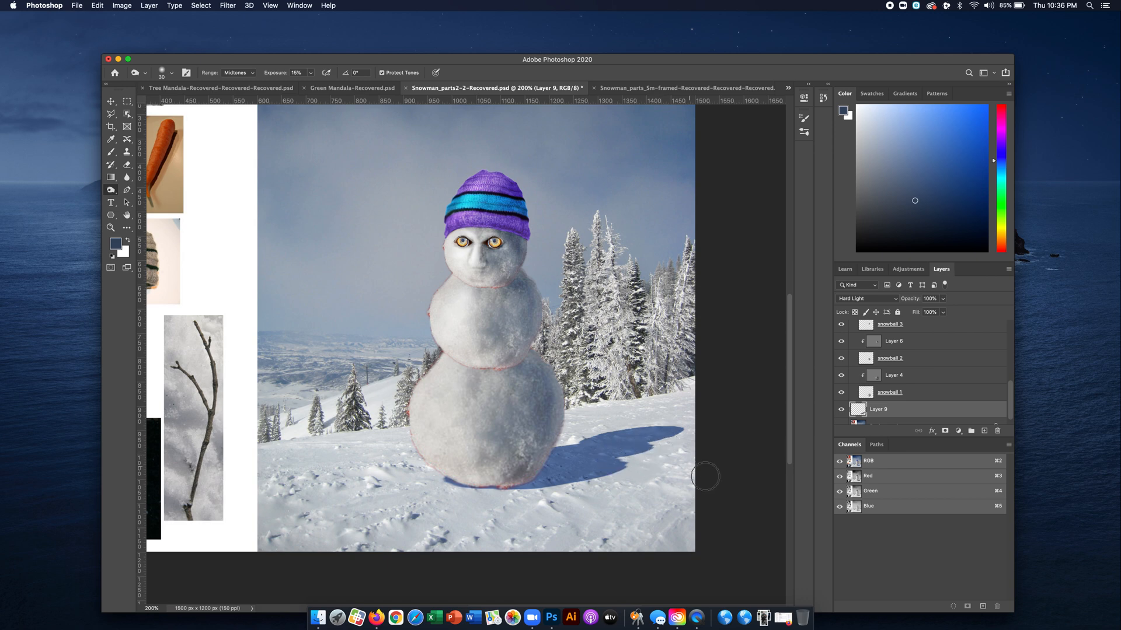
pyautogui.scroll(-2, 914, 414)
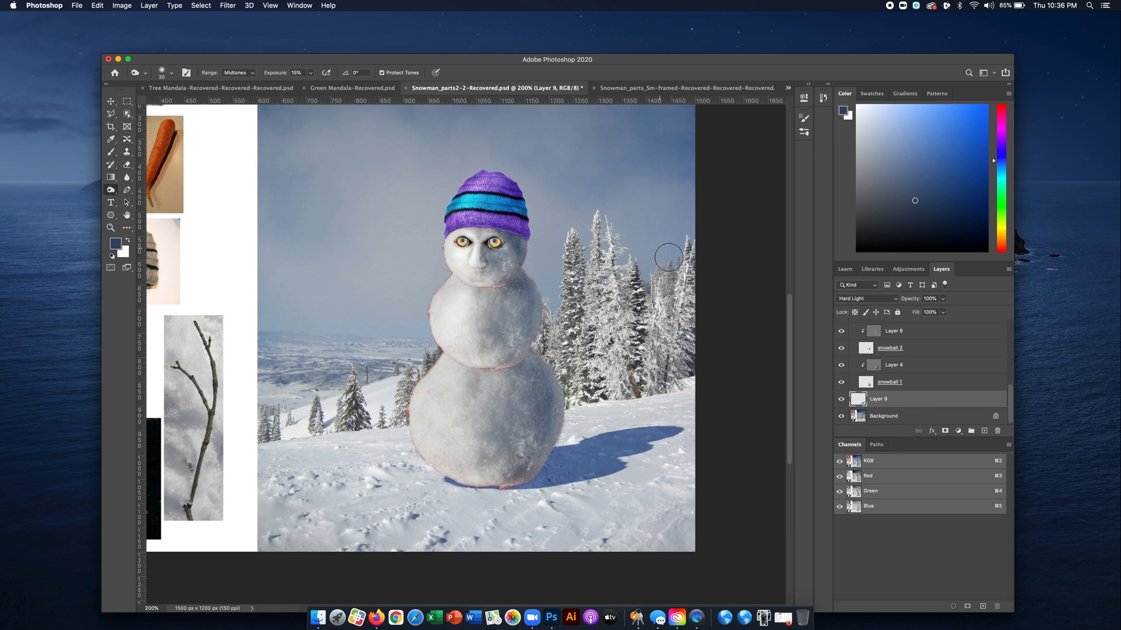
pyautogui.click(227, 5)
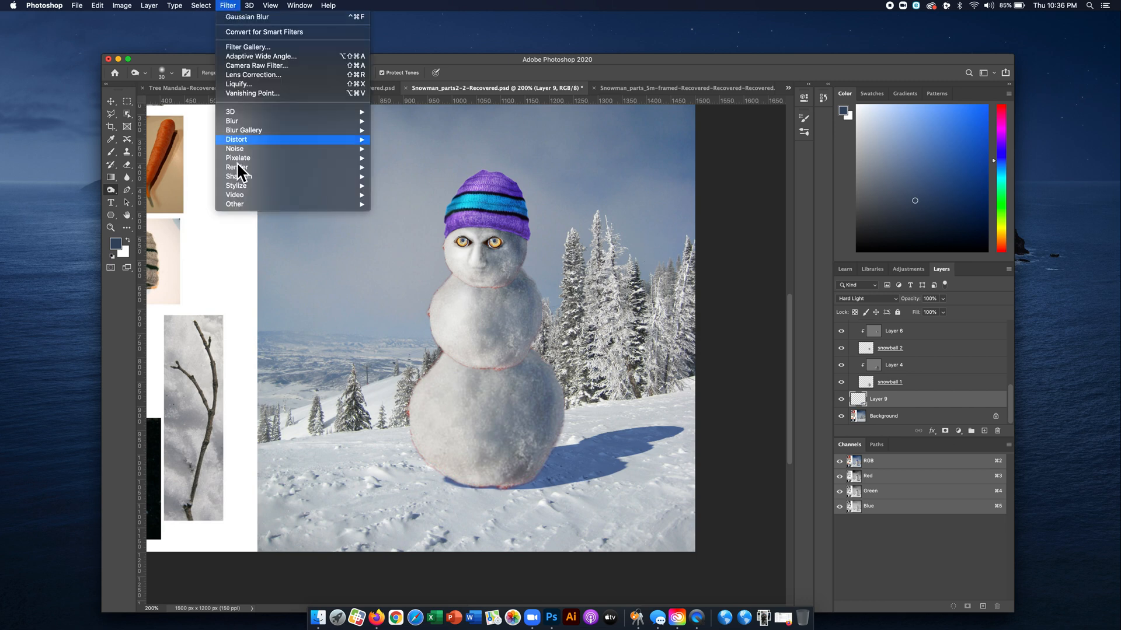
pyautogui.moveTo(238, 160)
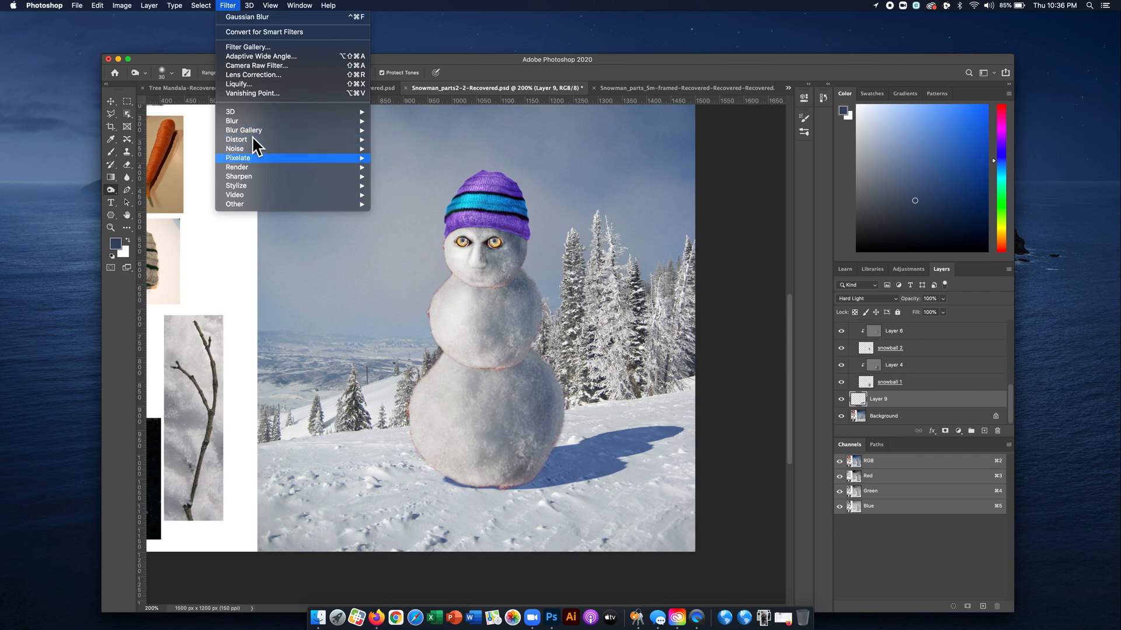
pyautogui.moveTo(250, 120)
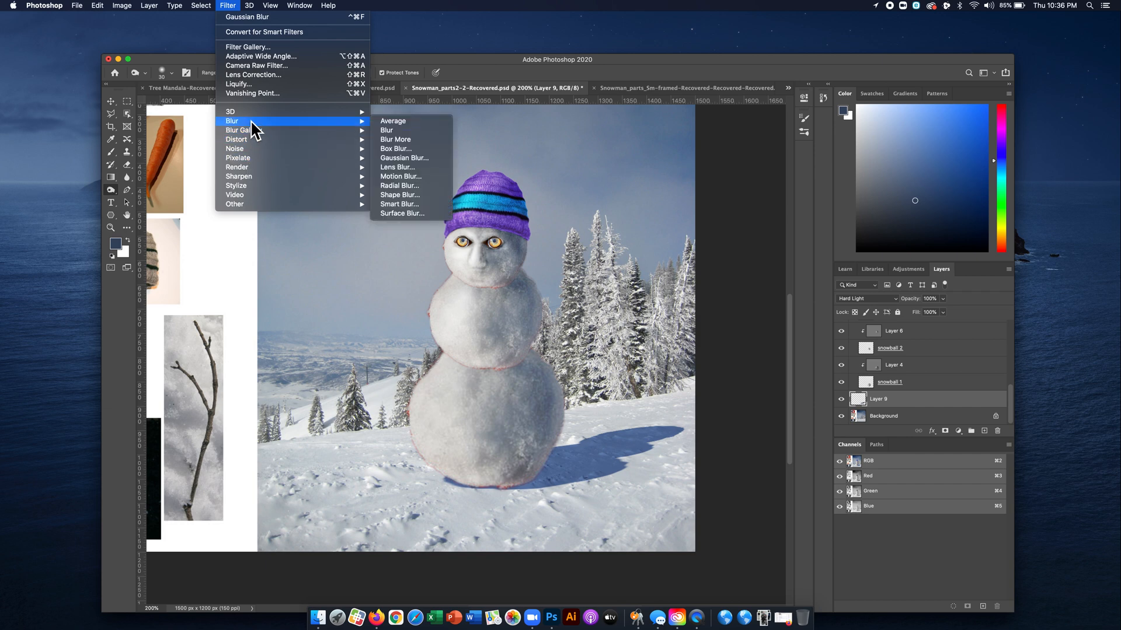
pyautogui.click(403, 155)
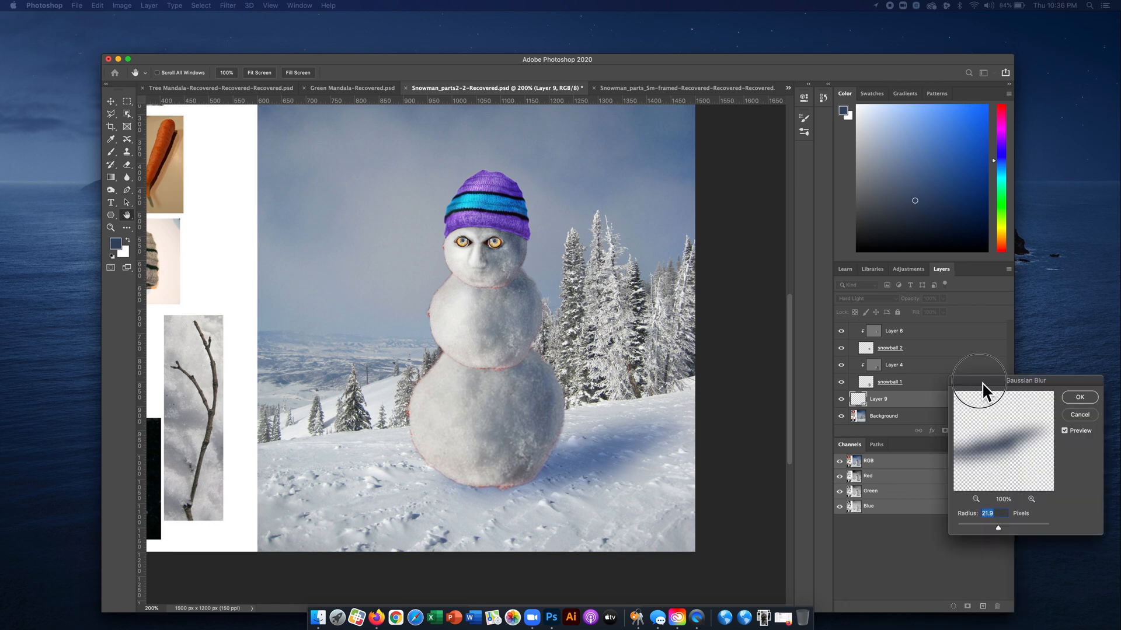
pyautogui.moveTo(988, 389); pyautogui.dragTo(739, 205)
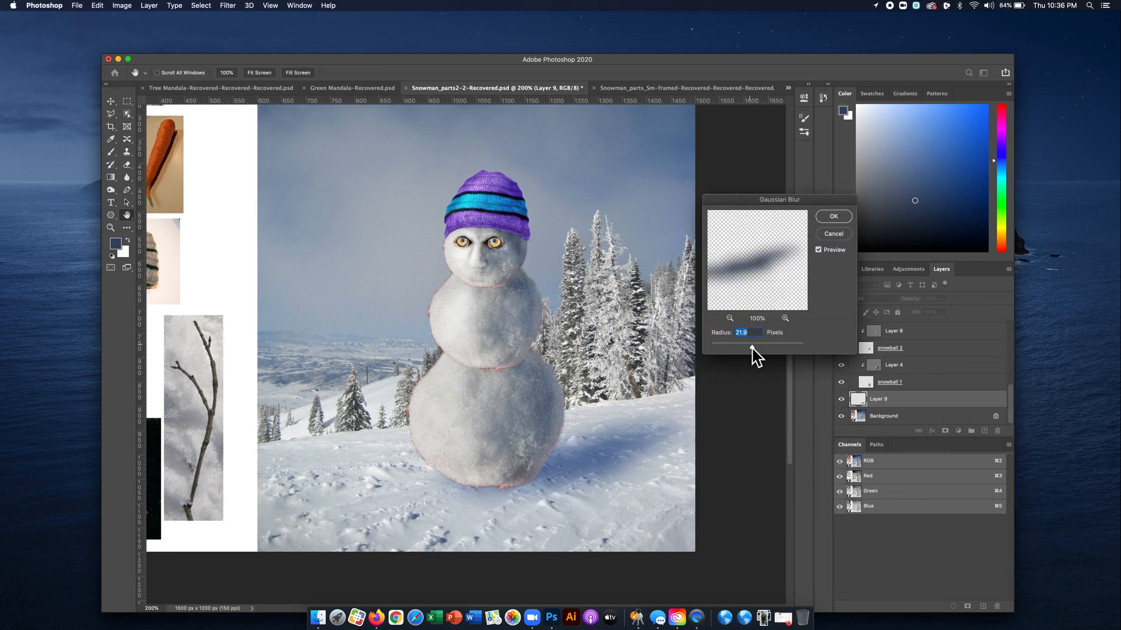
pyautogui.moveTo(751, 347); pyautogui.dragTo(723, 351)
pyautogui.click(724, 350)
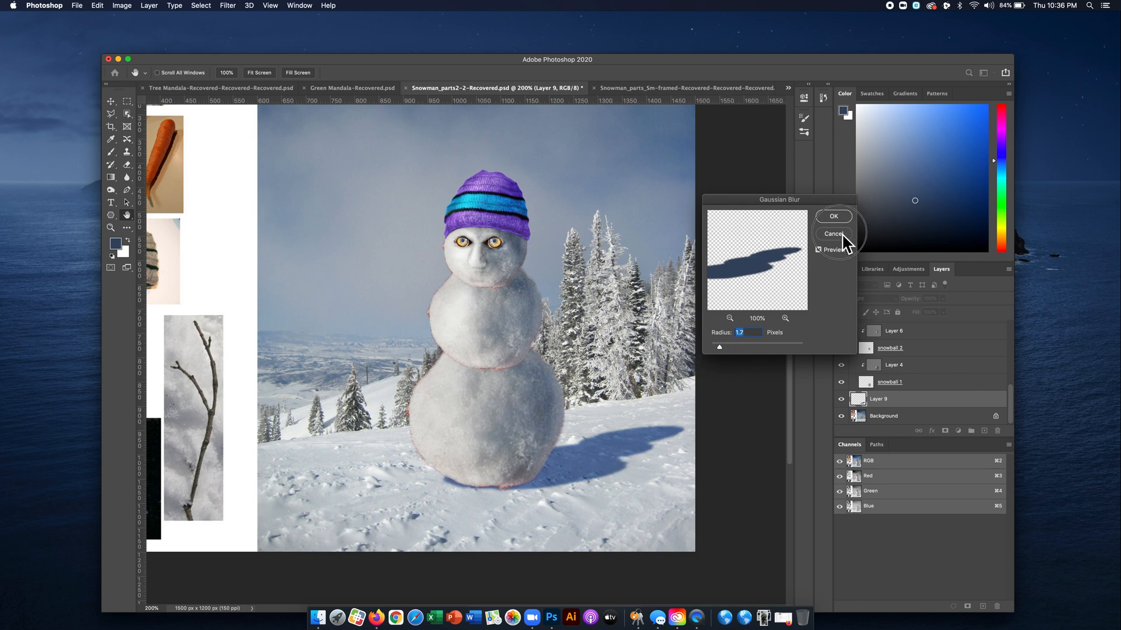
pyautogui.press('Return')
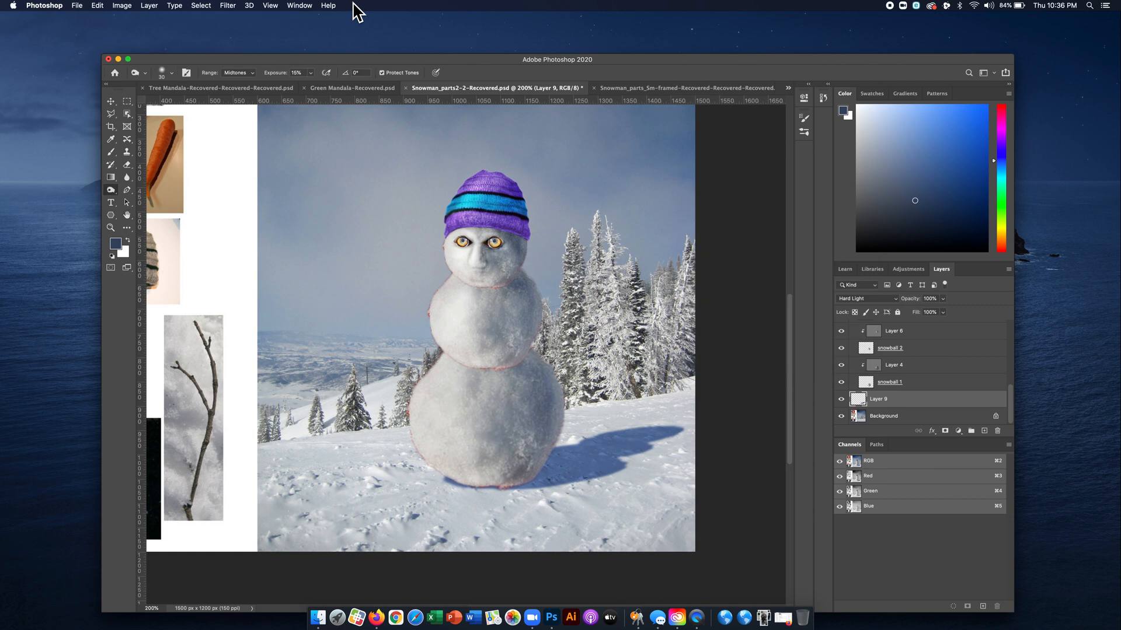
# Convert the shadow layer for smart filters, accepting its conversion into a smart object.
pyautogui.click(228, 6)
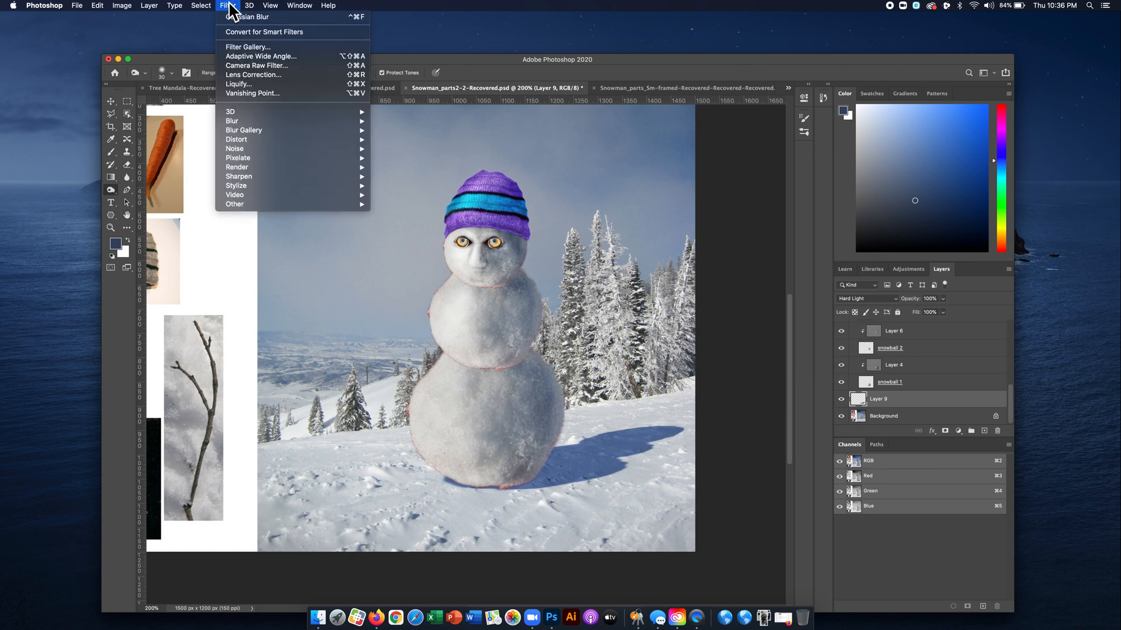
pyautogui.click(272, 32)
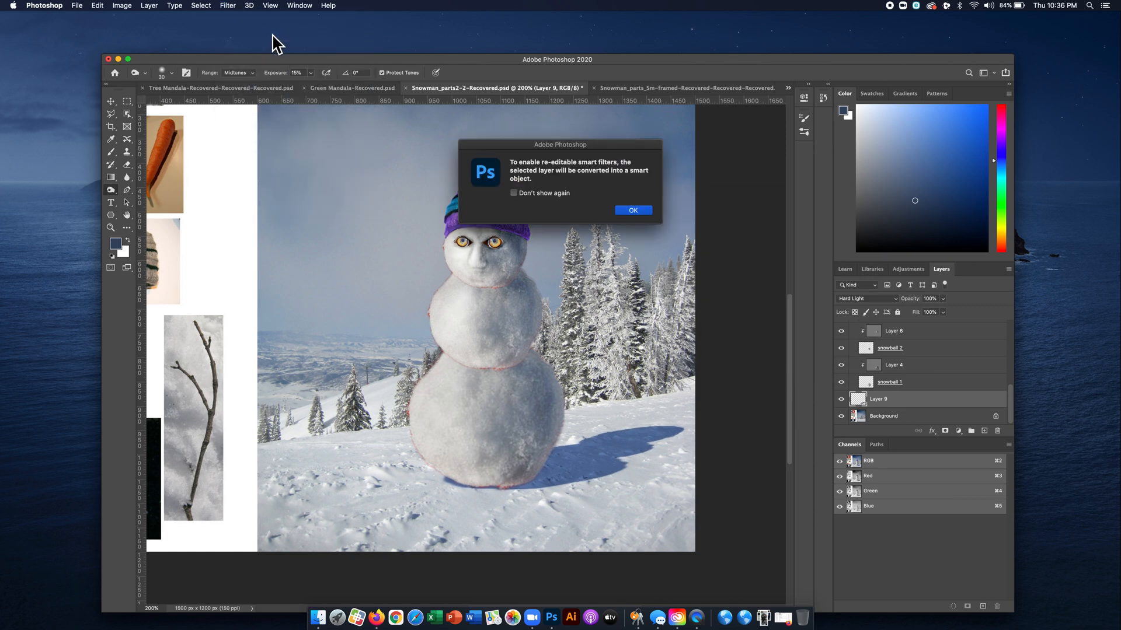
pyautogui.click(638, 211)
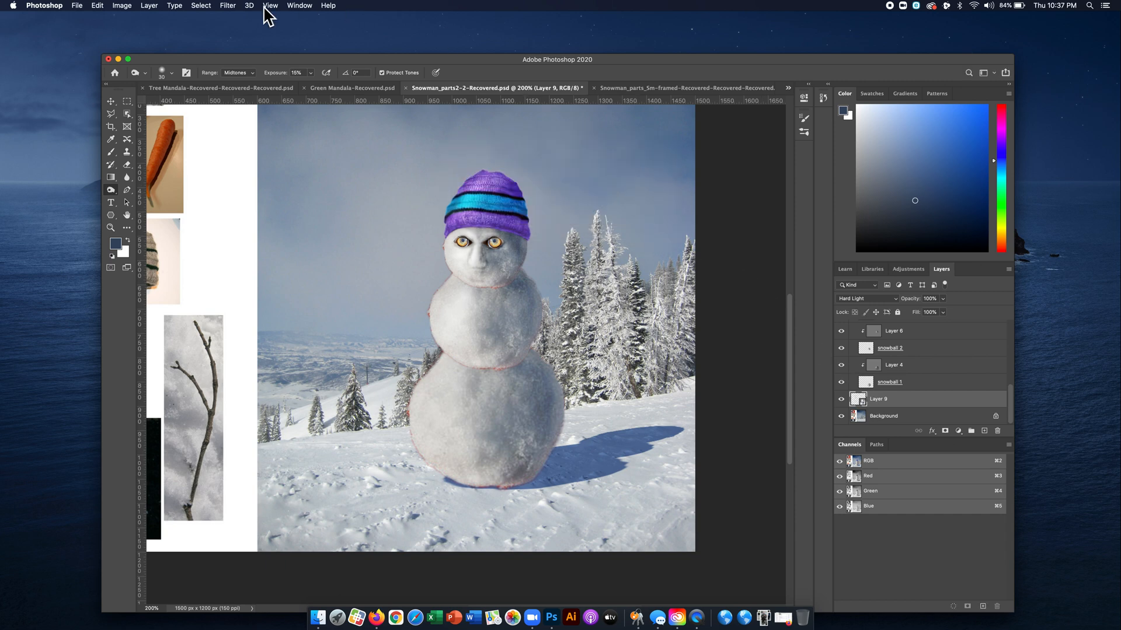
# Apply a Gaussian Blur smart filter with a radius of about 3.9 pixels to the shadow layer.
pyautogui.click(228, 6)
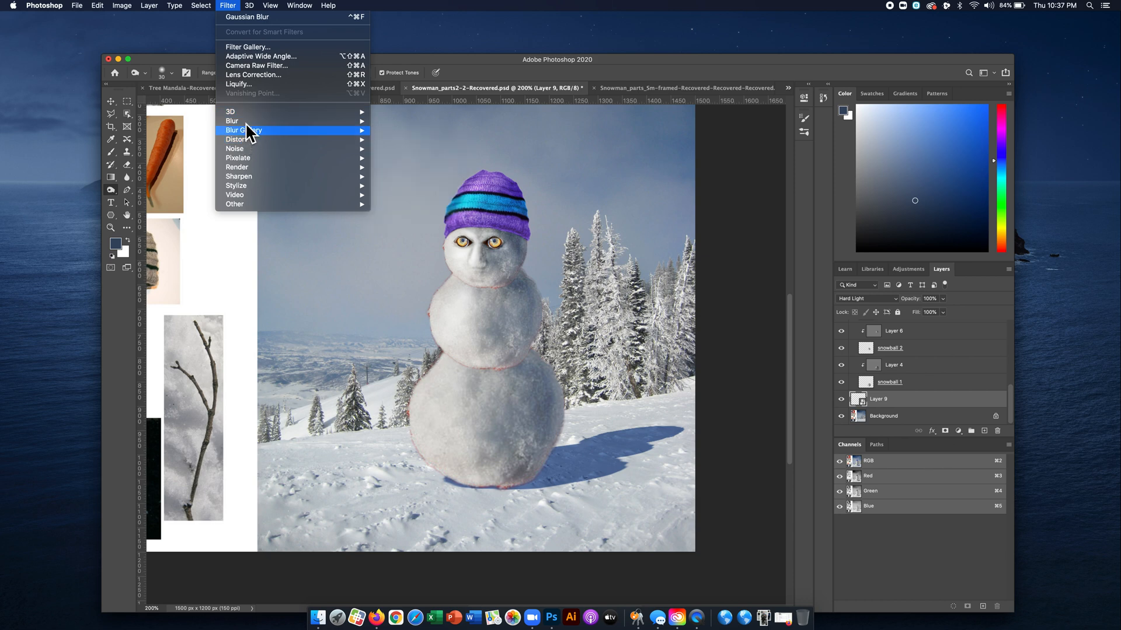
pyautogui.moveTo(247, 120)
pyautogui.click(433, 159)
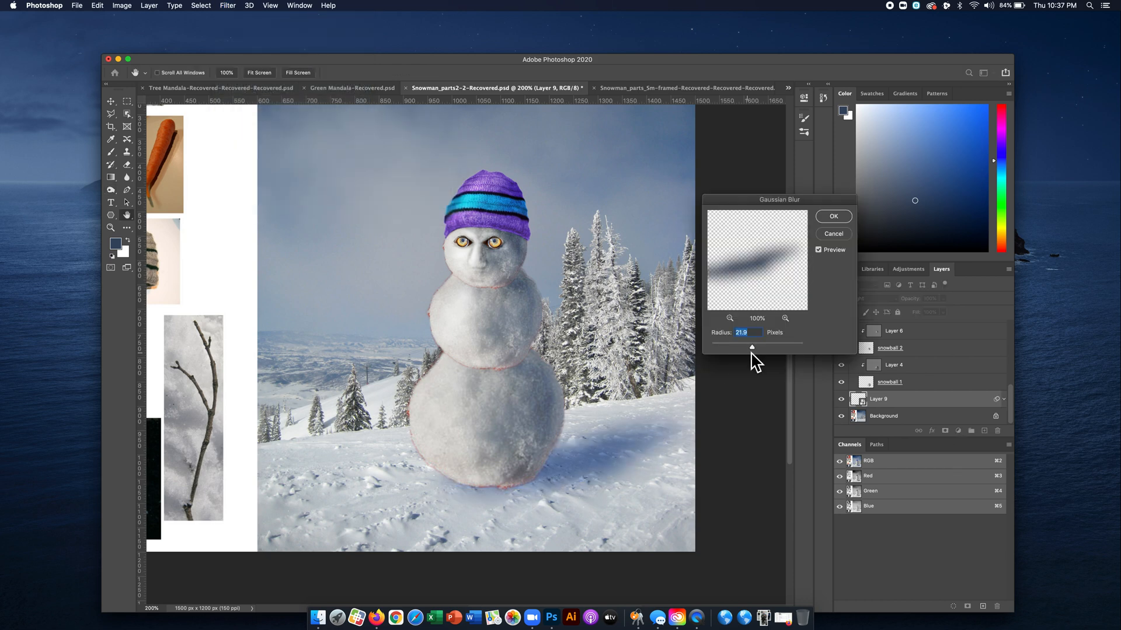
pyautogui.moveTo(752, 347)
pyautogui.mouseDown()
pyautogui.moveTo(721, 347)
pyautogui.moveTo(735, 348)
pyautogui.mouseUp()
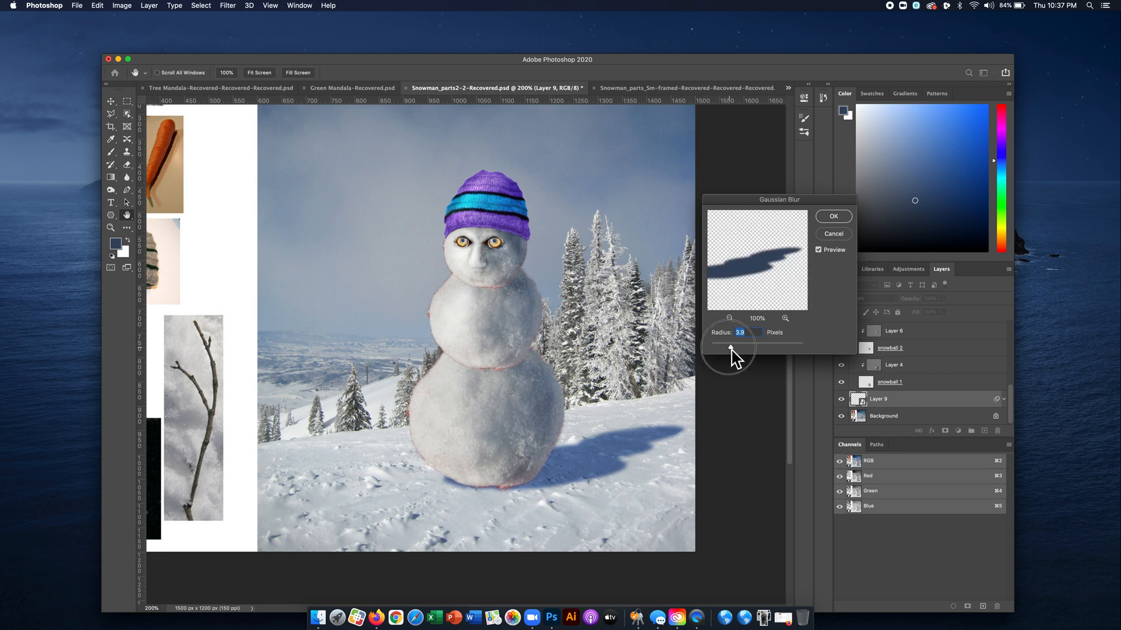
pyautogui.click(844, 221)
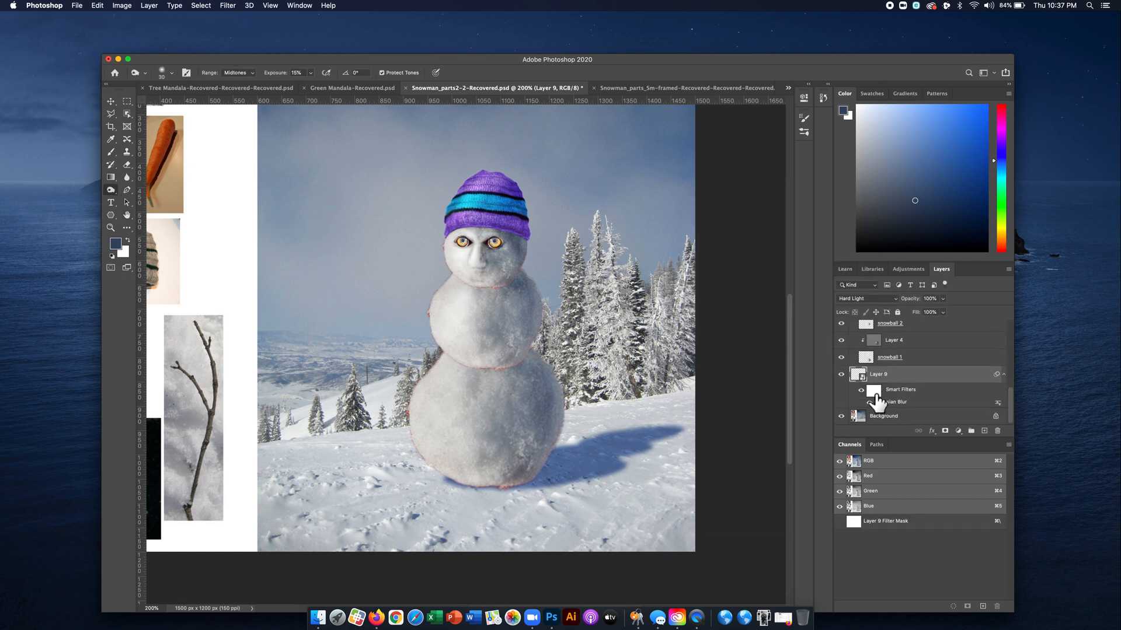
# Target the shadow layer's smart filter mask and set up the Gradient tool with the basic black-to-white preset.
pyautogui.click(875, 394)
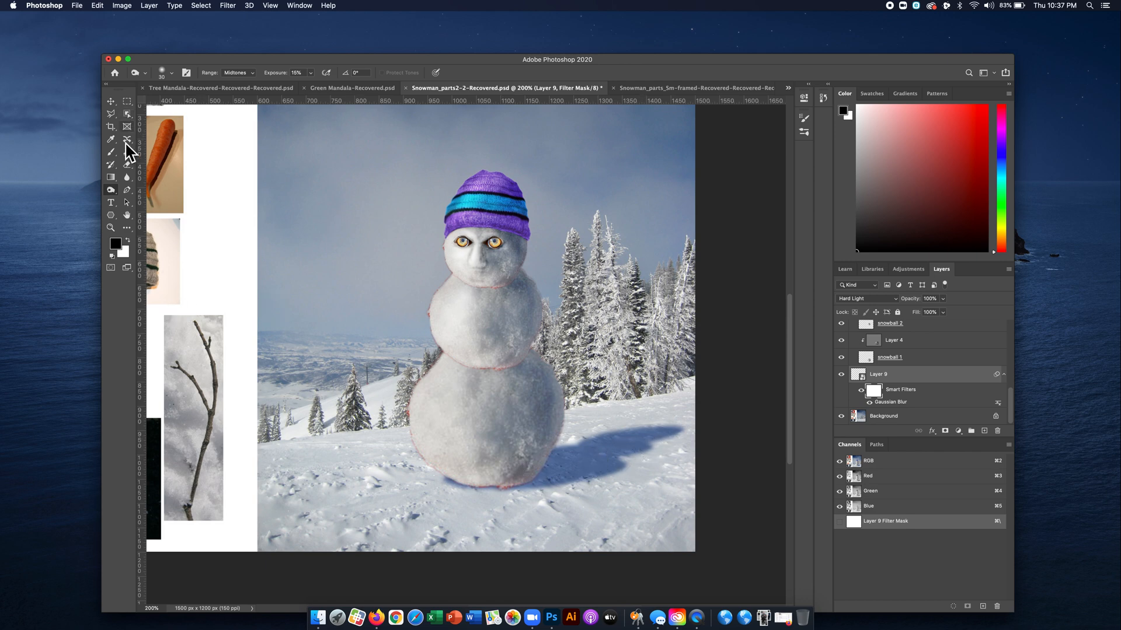
pyautogui.click(112, 178)
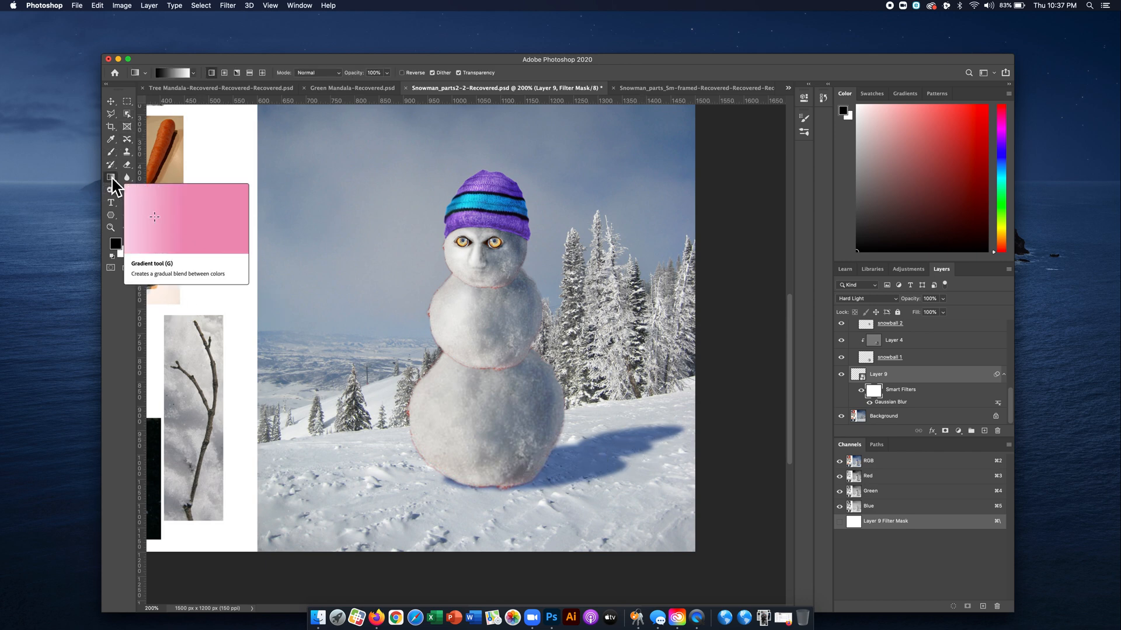
pyautogui.click(193, 74)
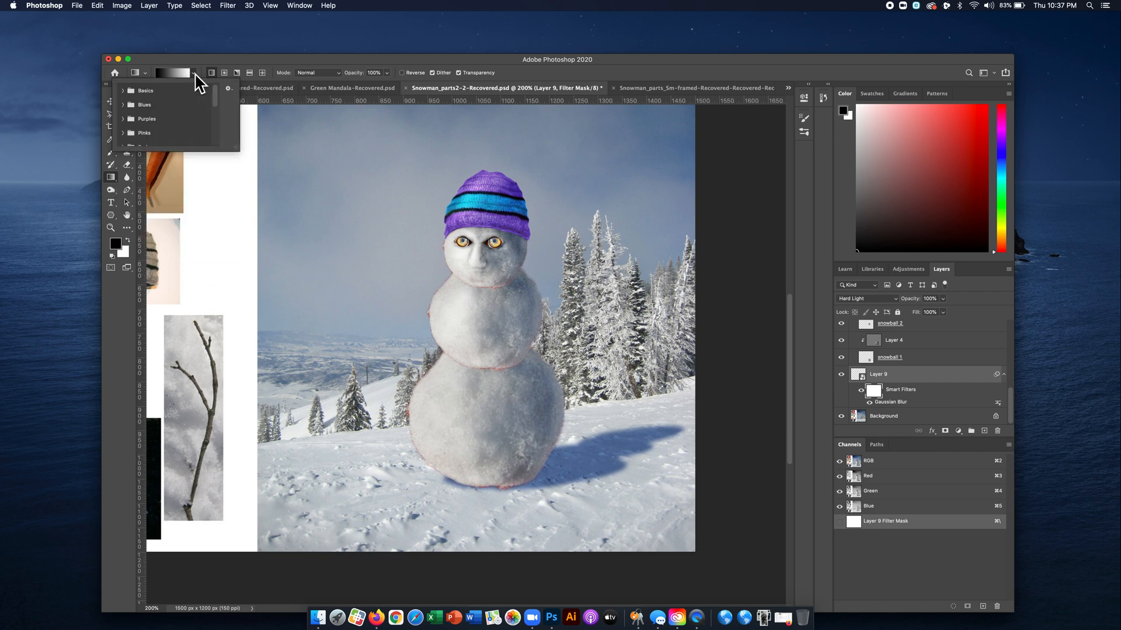
pyautogui.click(129, 92)
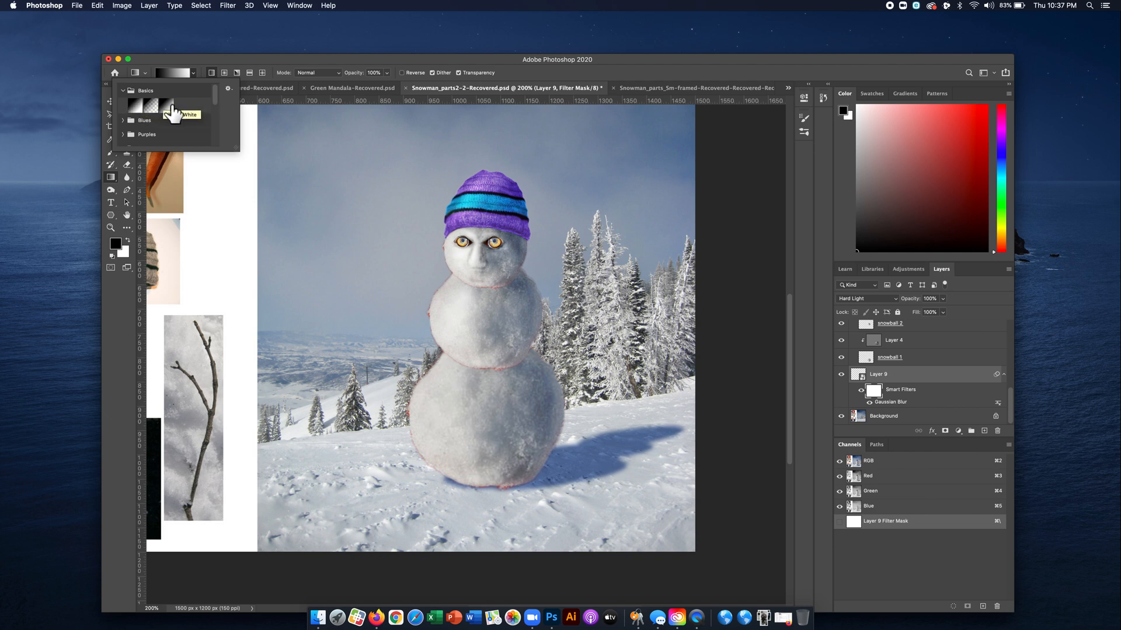
pyautogui.click(169, 106)
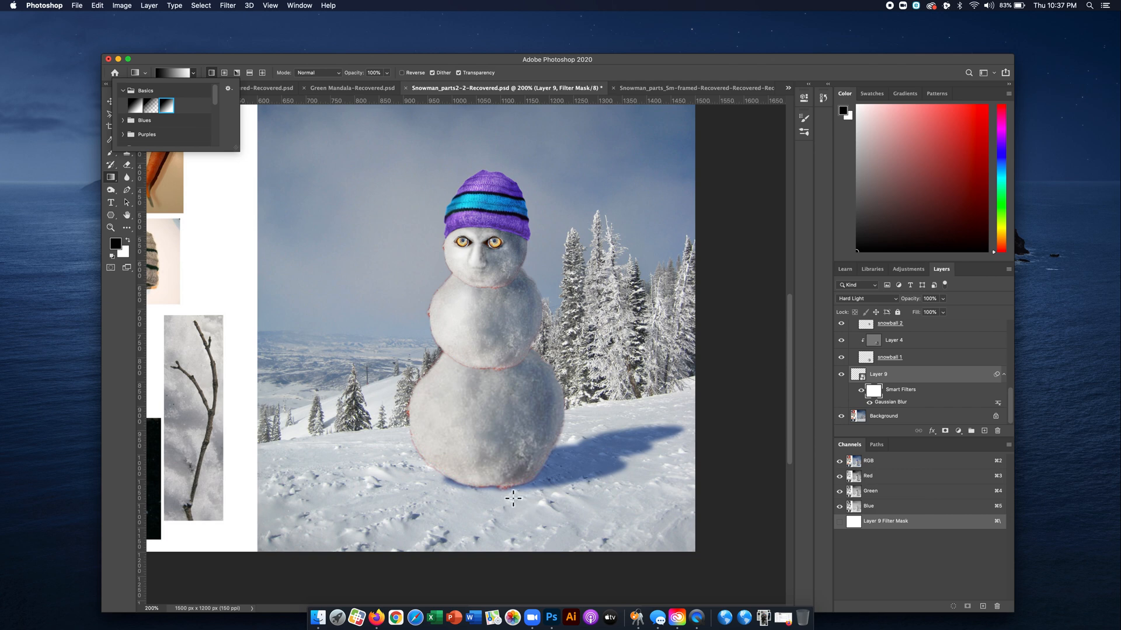
# Draw a black-to-white gradient on the filter mask from the snowman's base toward the shadow's tip, redrawing it until the blur fades in outward.
pyautogui.moveTo(504, 492); pyautogui.dragTo(637, 455)
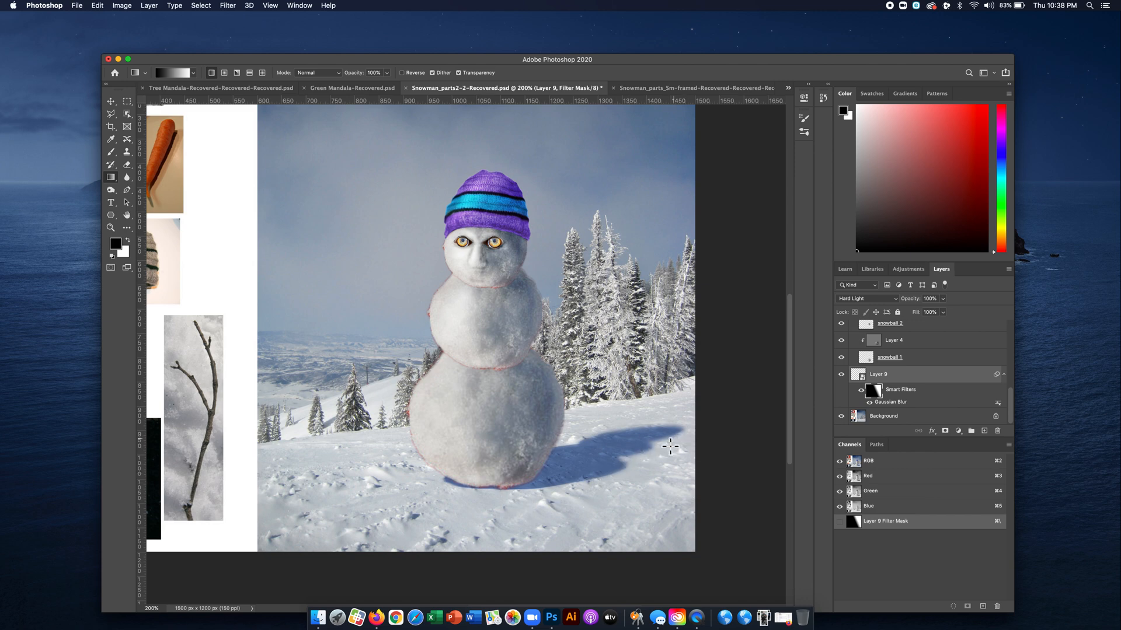
pyautogui.moveTo(453, 488); pyautogui.dragTo(634, 447)
pyautogui.moveTo(481, 520); pyautogui.dragTo(614, 452)
# Duplicate the shadow layer and scale the copy down slightly from its far corner, keeping it anchored at the snowman's base.
pyautogui.press('super+j')
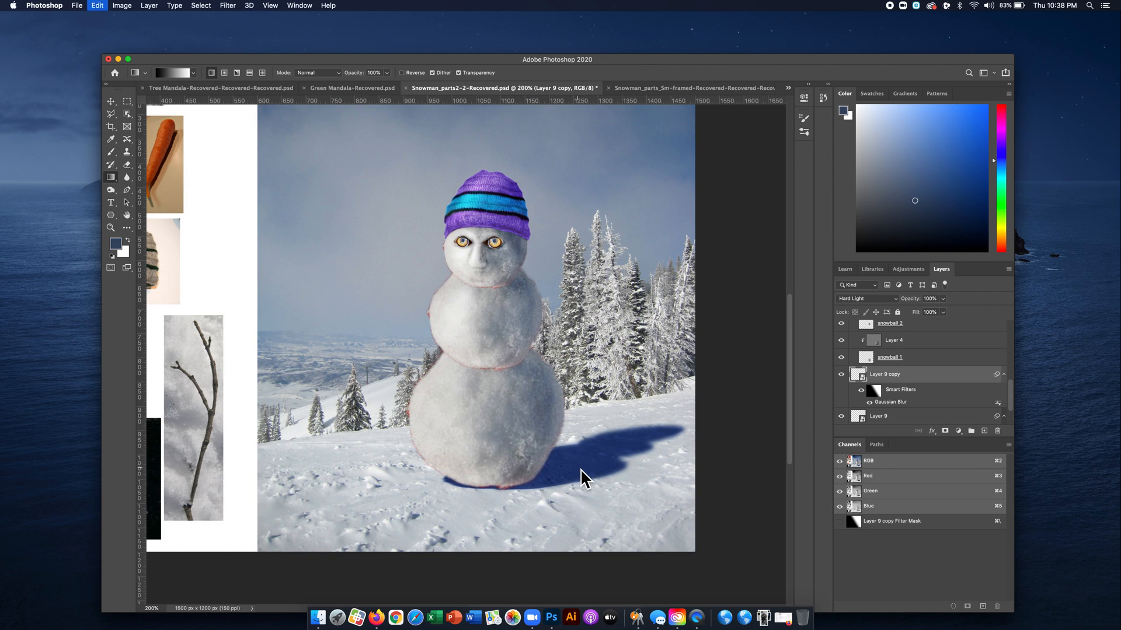
pyautogui.press('super+t')
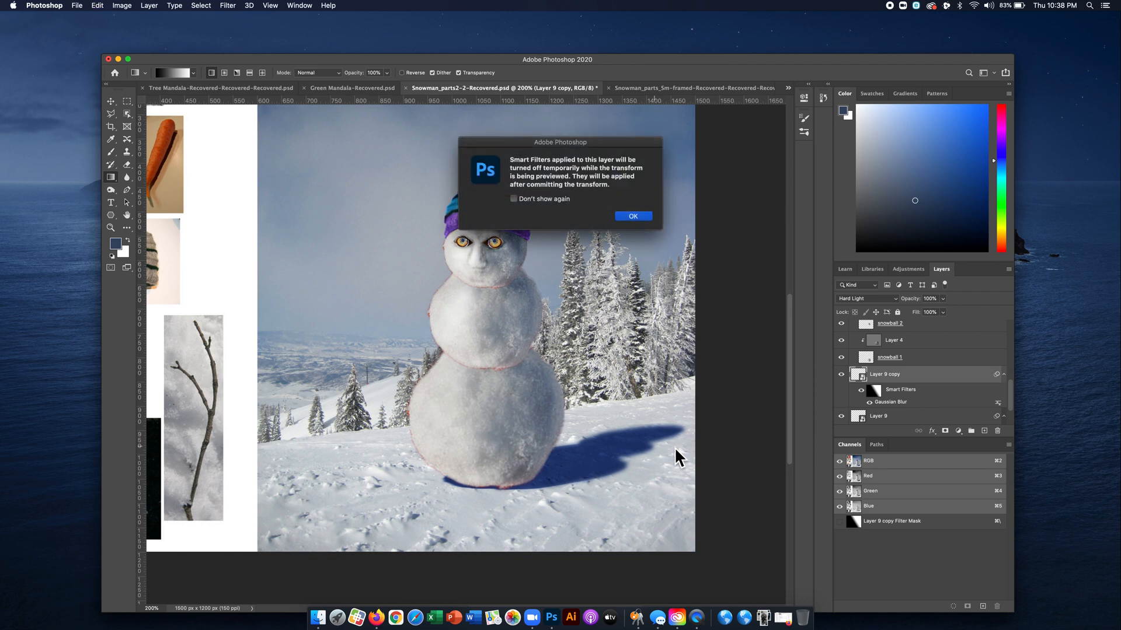
pyautogui.click(640, 217)
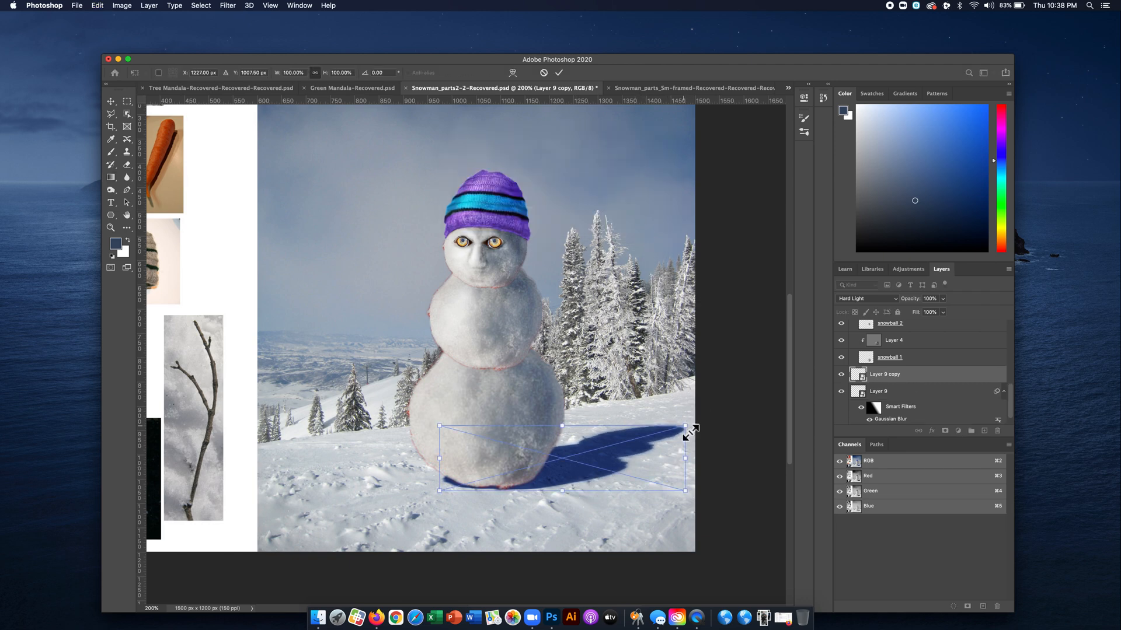
pyautogui.moveTo(687, 429); pyautogui.dragTo(656, 440)
pyautogui.press('Return')
pyautogui.press('g')
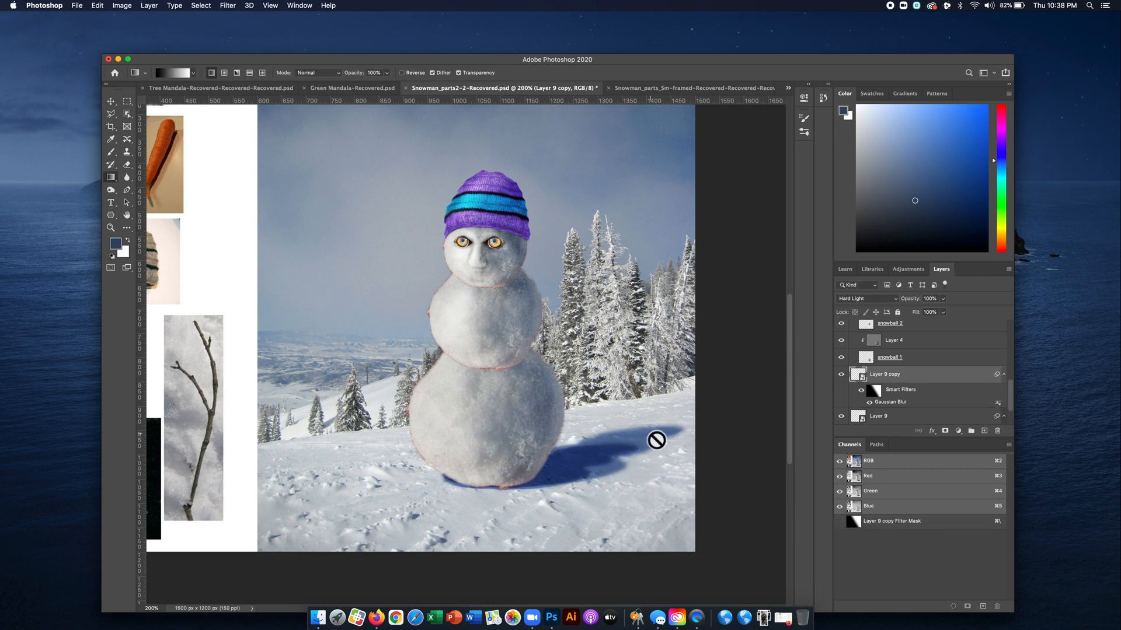
# Set the Gaussian Blur radius of the duplicated shadow layer to 20.4 pixels.
pyautogui.doubleClick(900, 402)
pyautogui.click(742, 348)
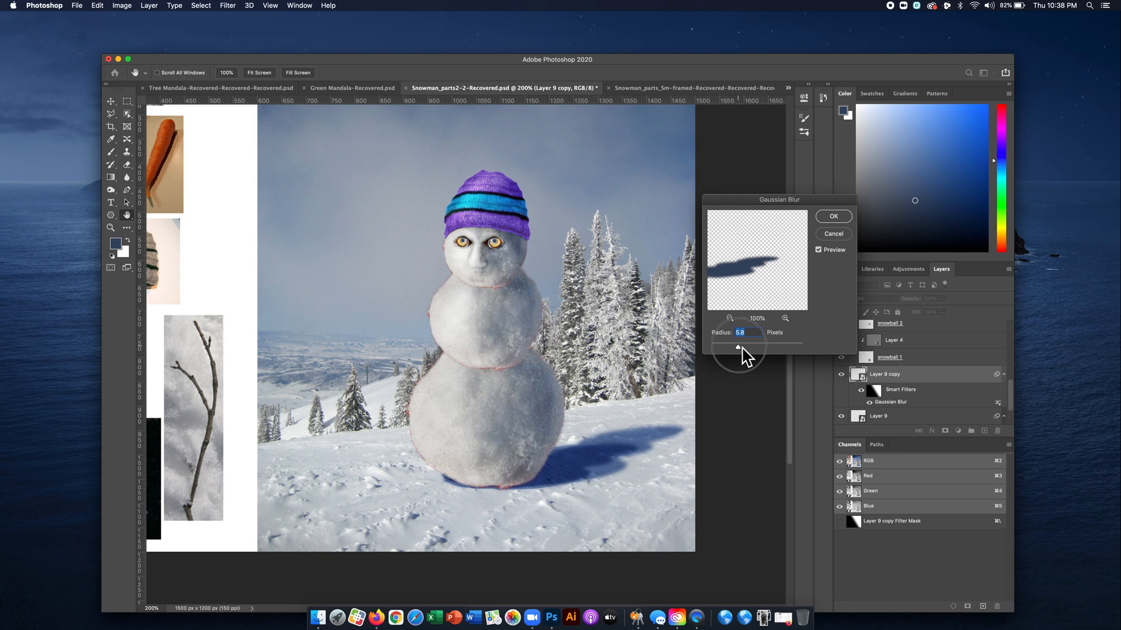
pyautogui.moveTo(742, 347); pyautogui.dragTo(756, 347)
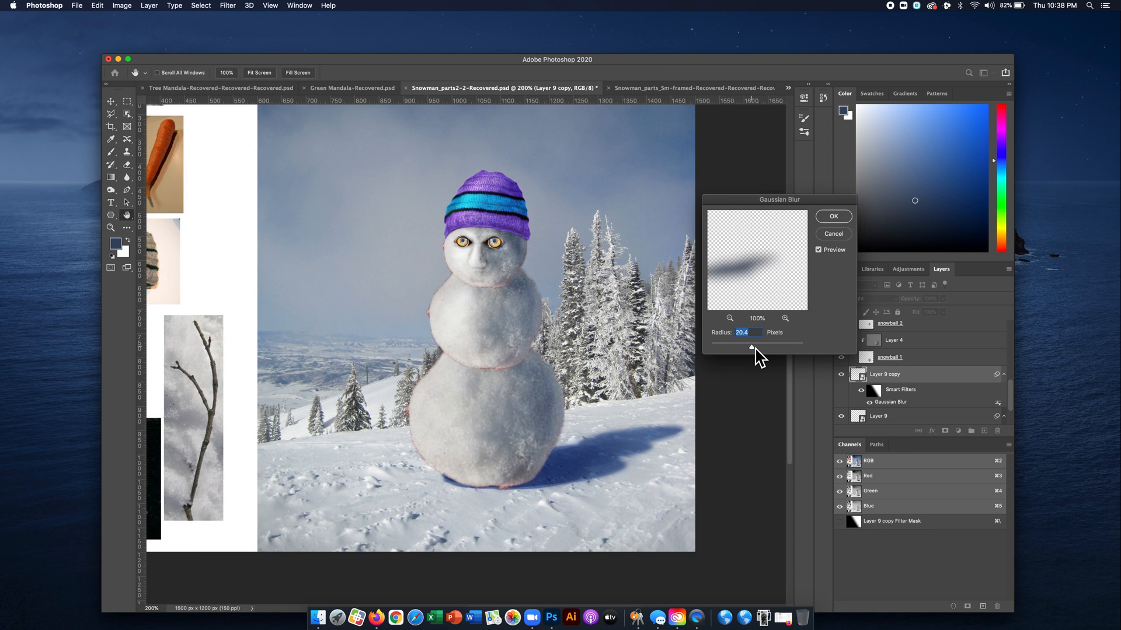
pyautogui.press('Return')
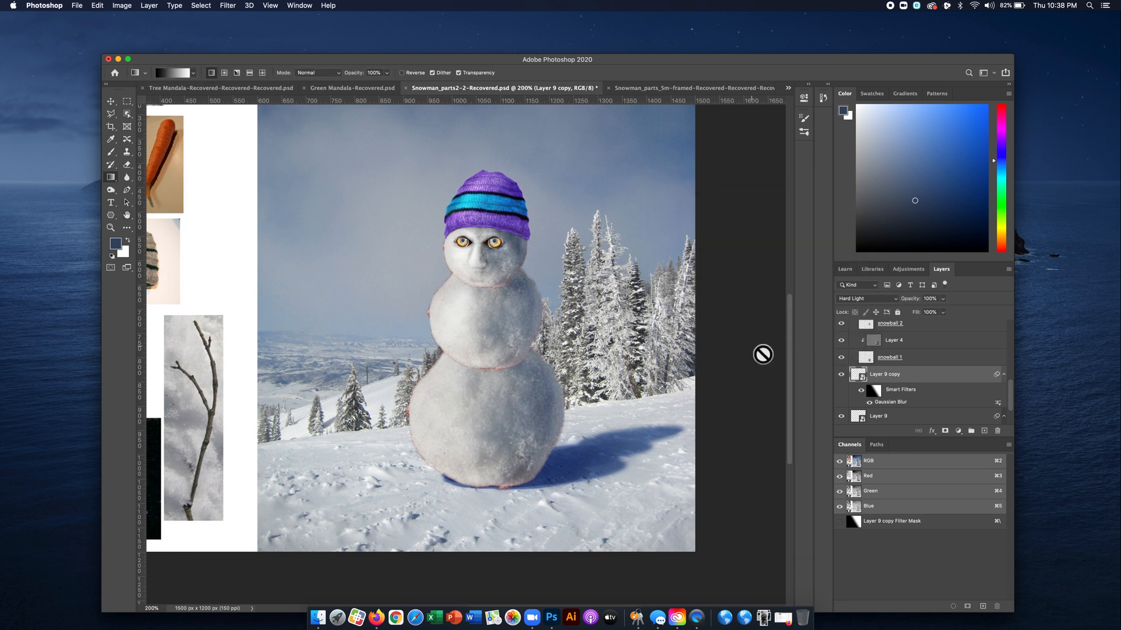
# Select both shadow layers, Layer 9 and Layer 9 copy, and put them in a group.
pyautogui.scroll(-2, 906, 397)
pyautogui.click(906, 401)
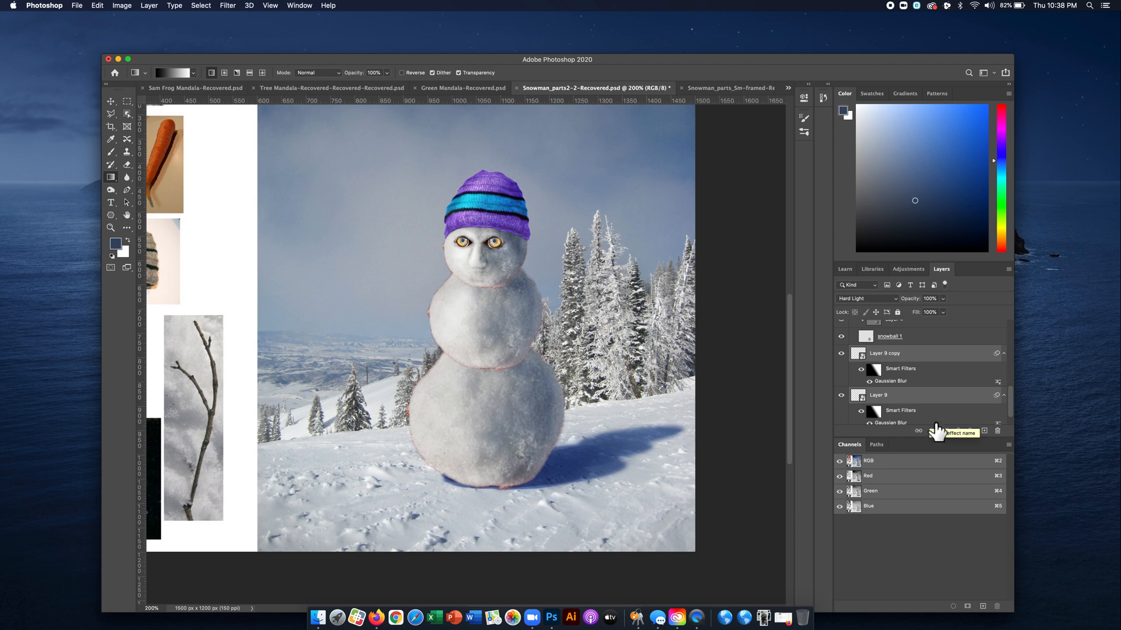
pyautogui.press('super+g')
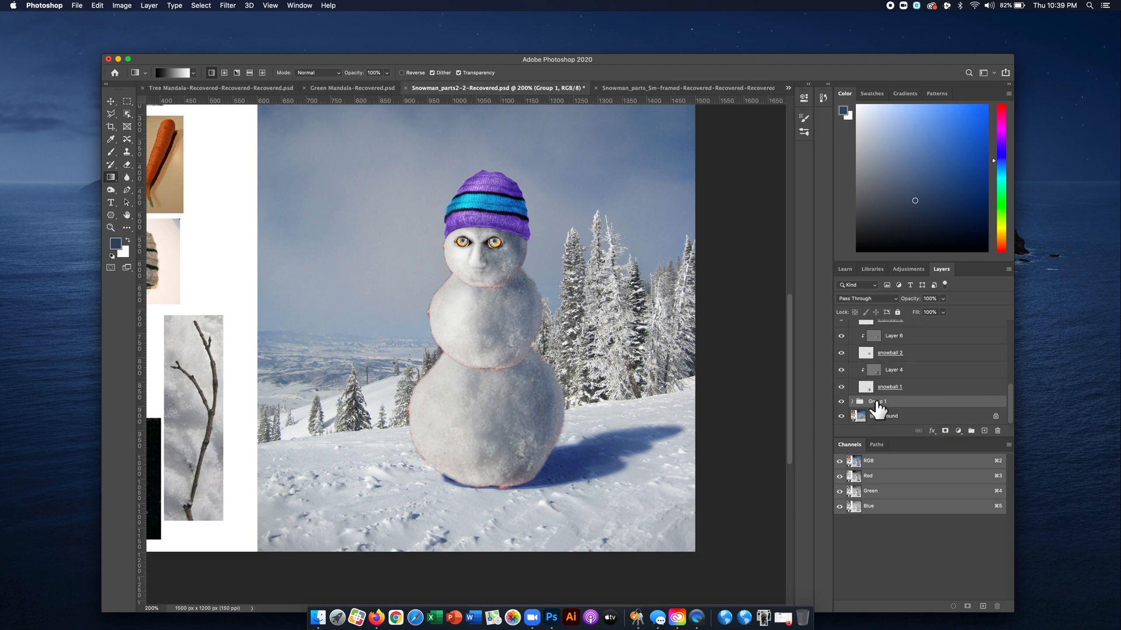
# Rename the new group holding the two shadow layers as shadow.
pyautogui.doubleClick(874, 402)
pyautogui.write('shadow')
pyautogui.press('Return')
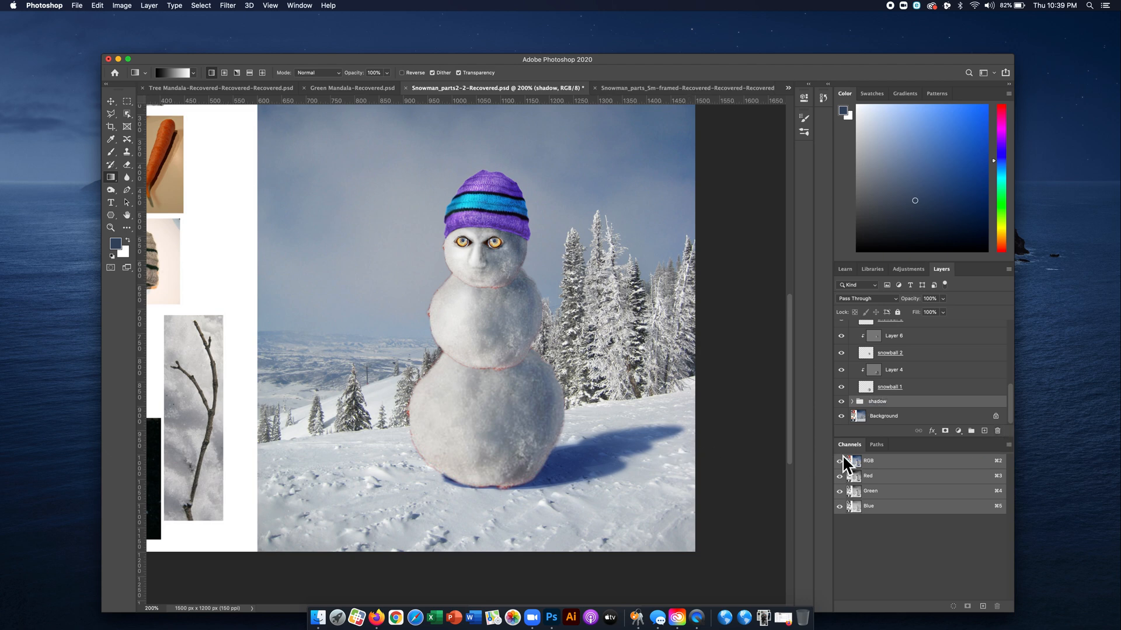
# Add a Hue/Saturation adjustment layer above the shadow group and clip it to the group.
pyautogui.click(958, 431)
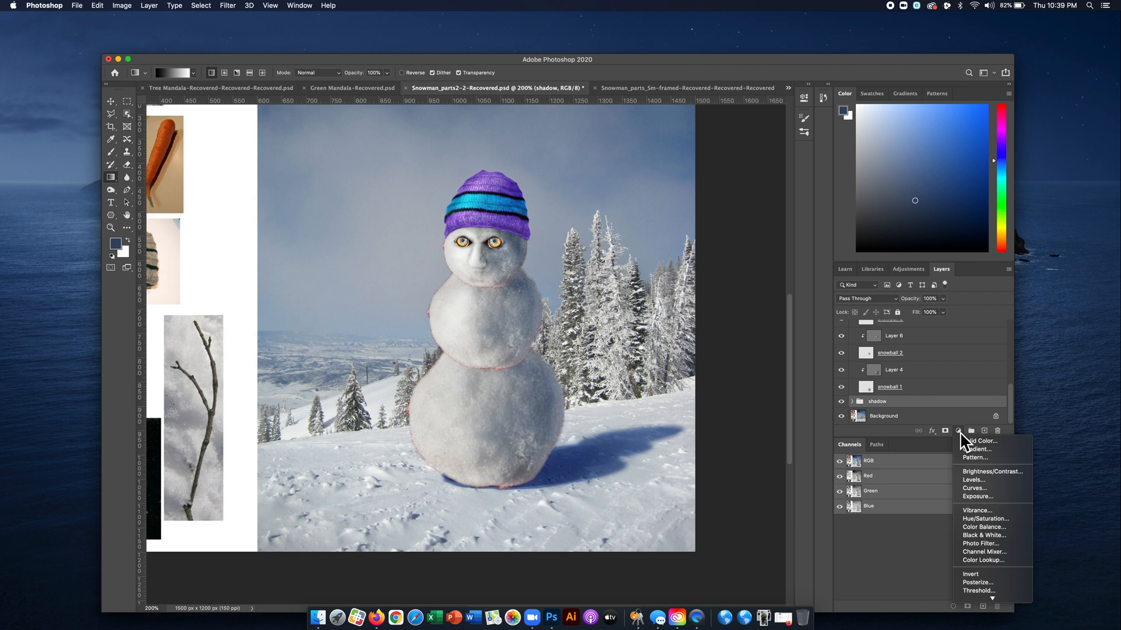
pyautogui.click(983, 519)
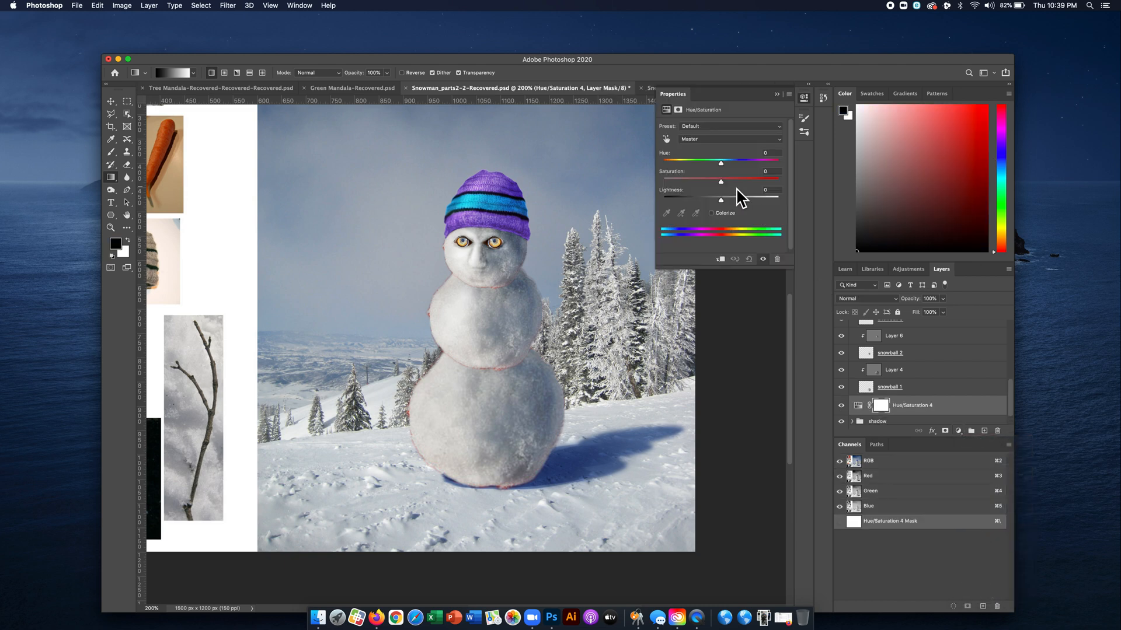
pyautogui.click(724, 259)
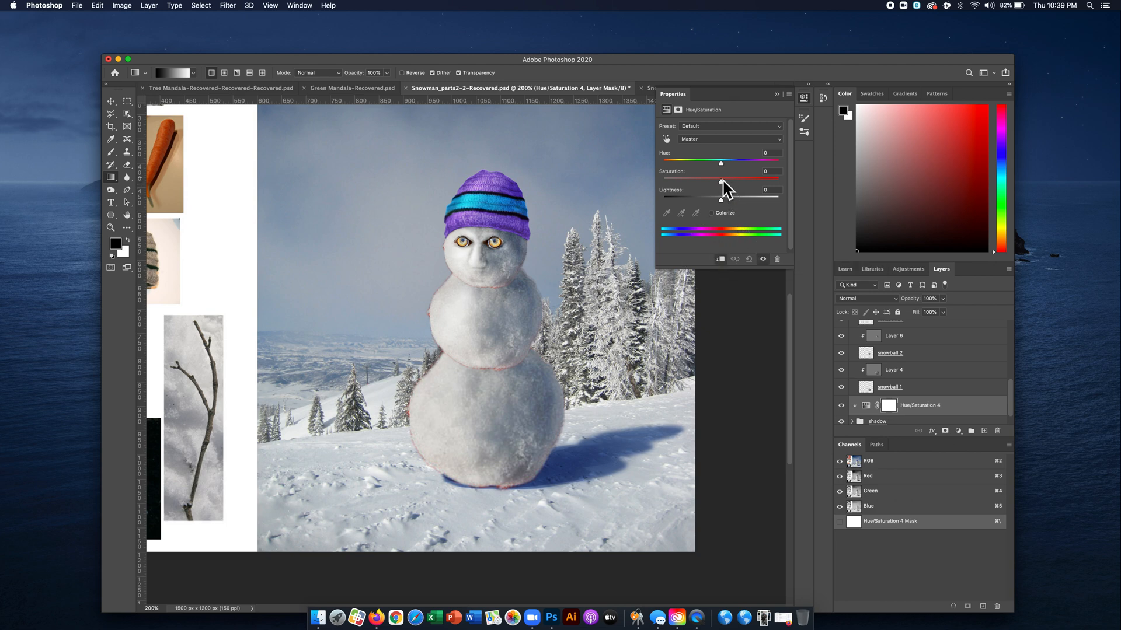
# Set the clipped adjustment's Hue to -3 and Saturation to -45 to mute the shadow's blue, and close its settings.
pyautogui.moveTo(722, 181)
pyautogui.mouseDown()
pyautogui.moveTo(703, 182)
pyautogui.moveTo(717, 166)
pyautogui.moveTo(726, 177)
pyautogui.mouseUp()
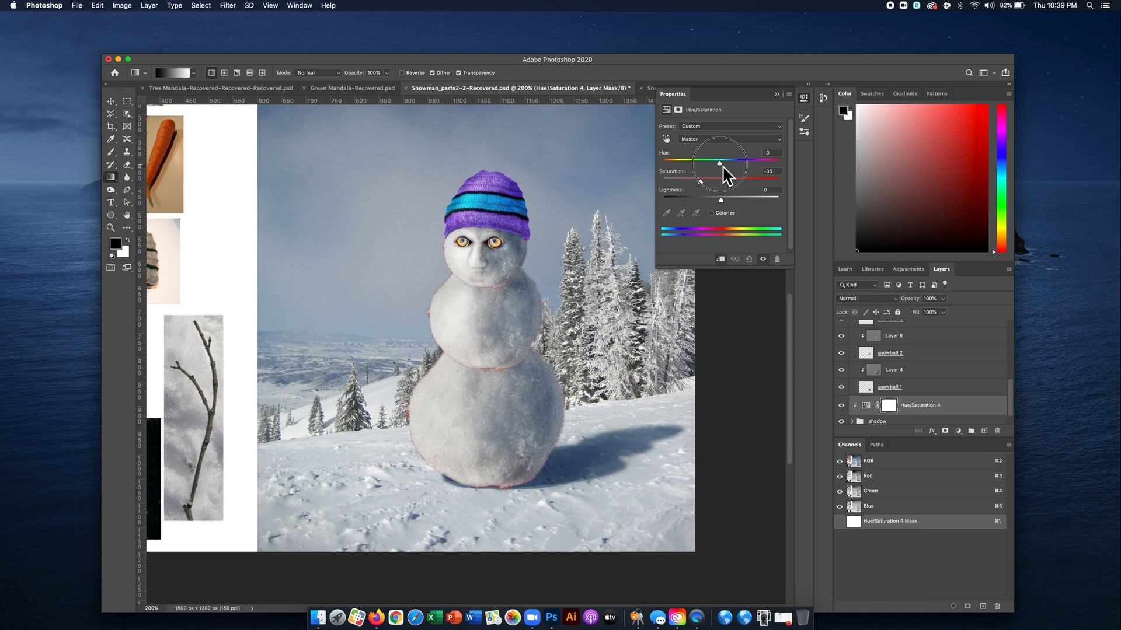
pyautogui.moveTo(702, 184); pyautogui.dragTo(700, 191)
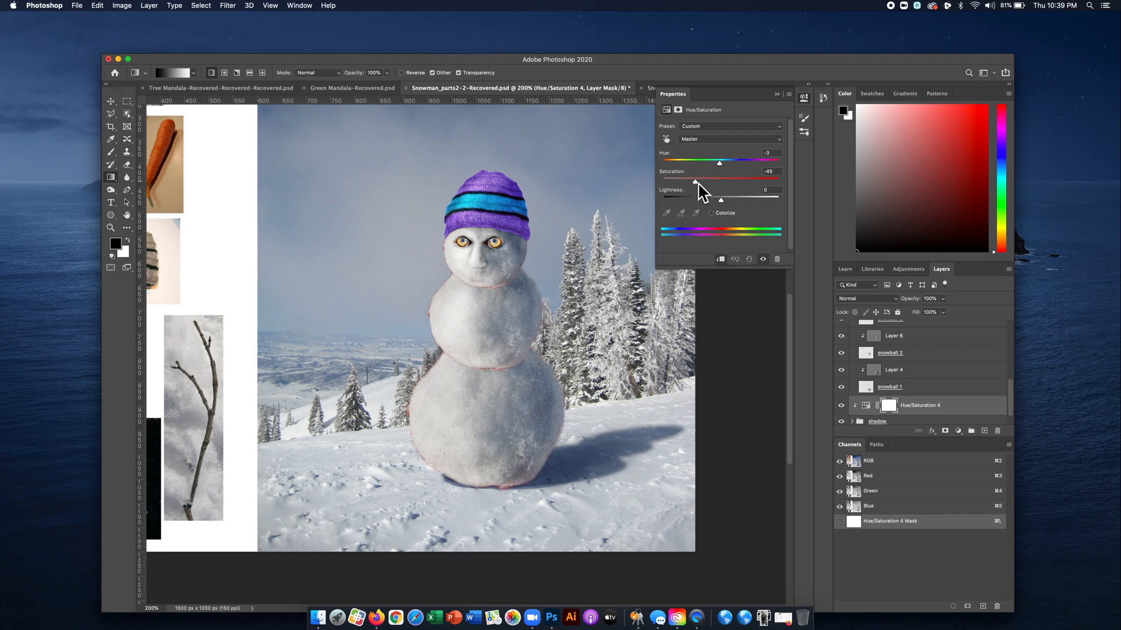
pyautogui.click(776, 94)
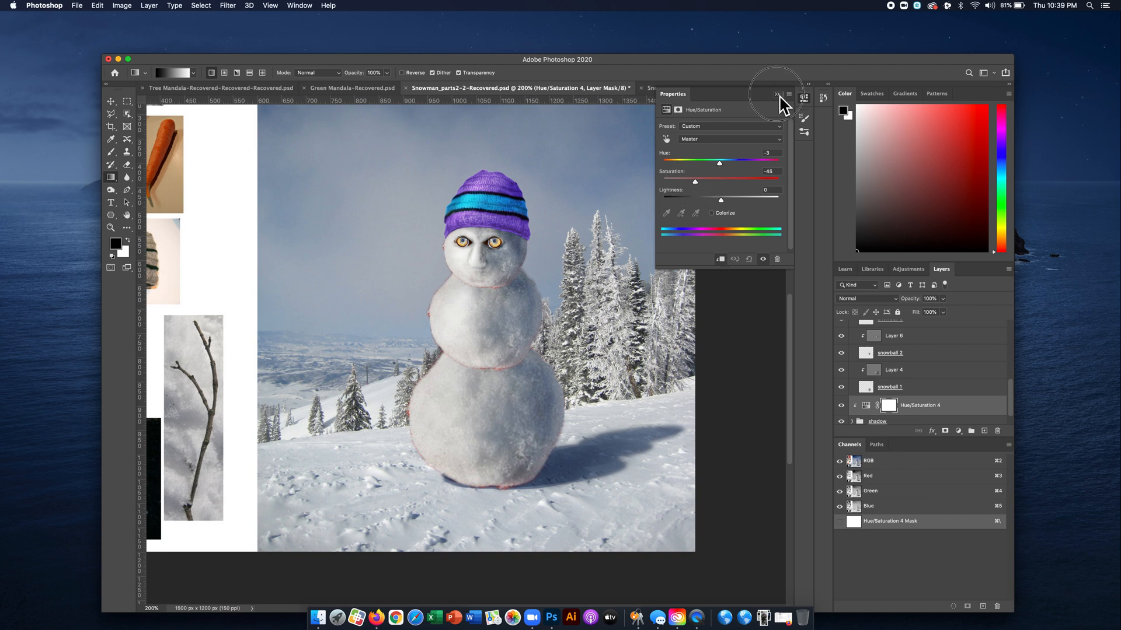
# Expand the shadow group and set the Gaussian Blur radius of Layer 9 copy to 8.2 pixels.
pyautogui.scroll(-1, 888, 418)
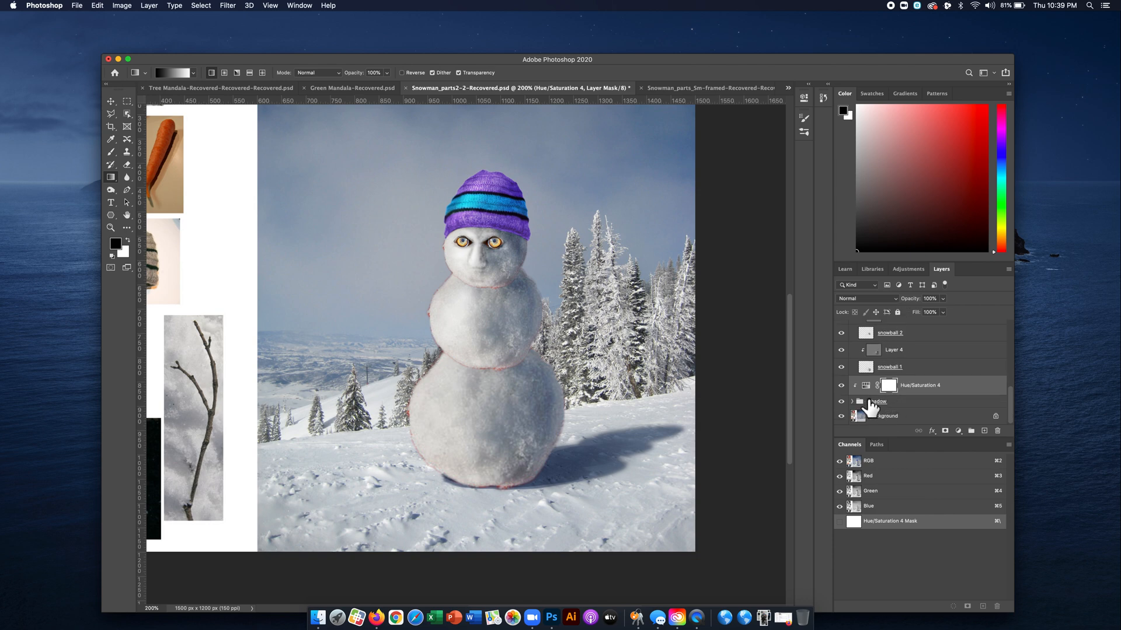
pyautogui.click(857, 402)
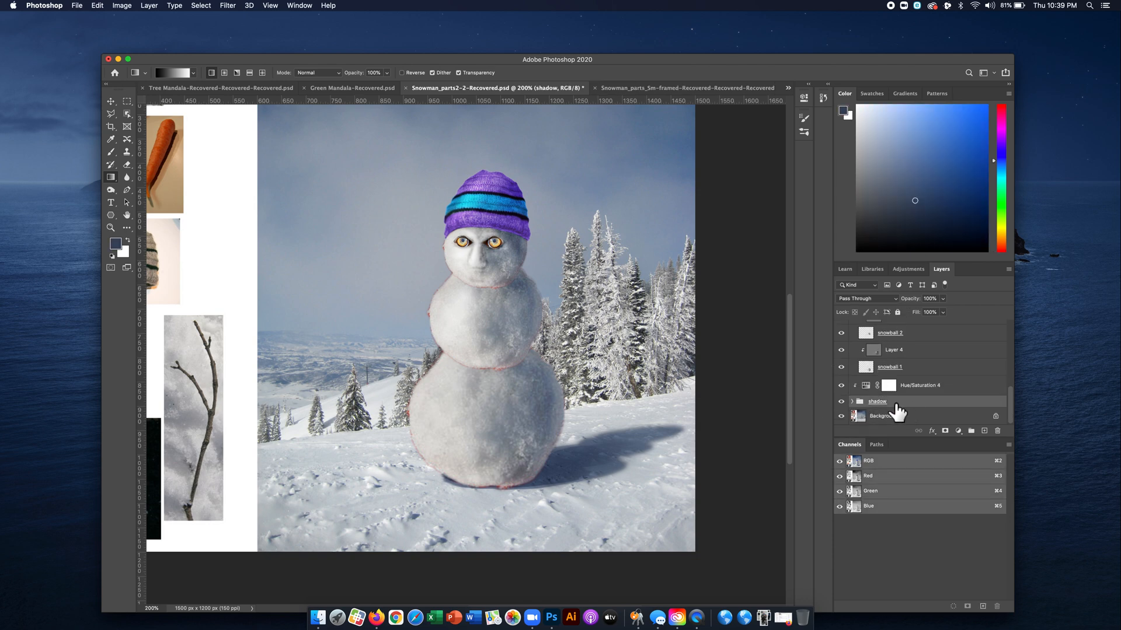
pyautogui.click(852, 401)
pyautogui.scroll(-3, 893, 416)
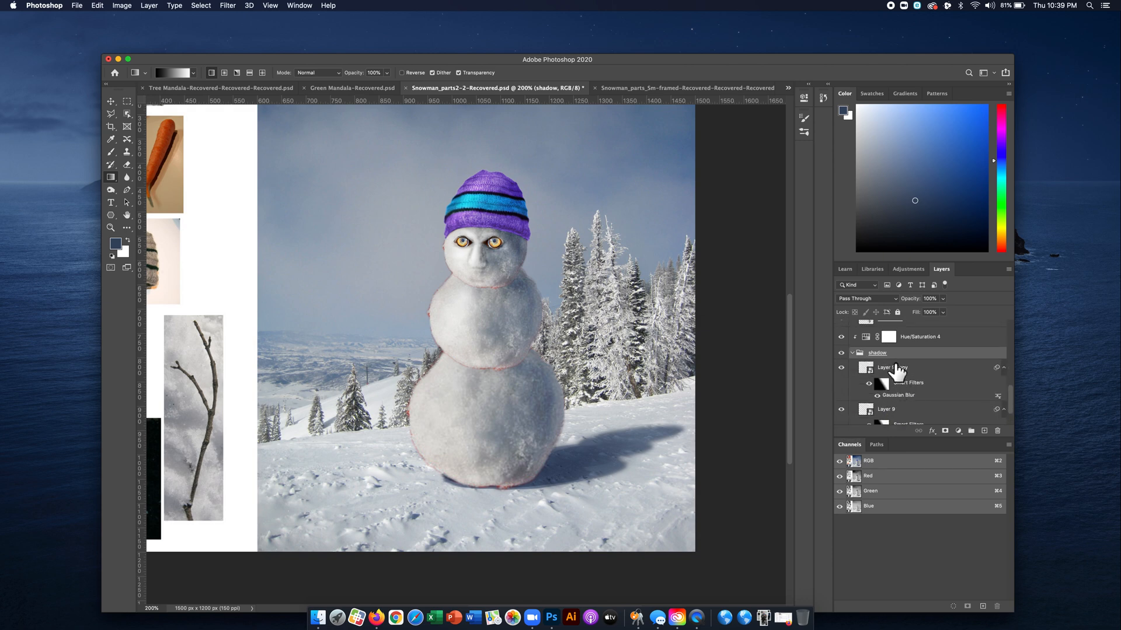
pyautogui.doubleClick(899, 397)
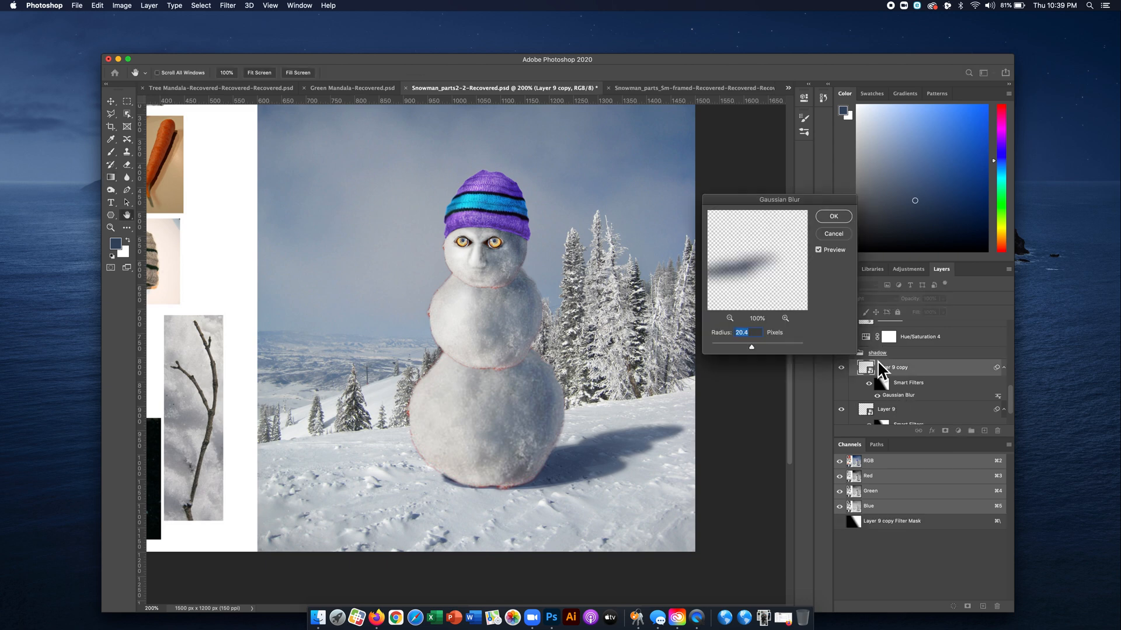
pyautogui.click(763, 346)
pyautogui.moveTo(764, 349); pyautogui.dragTo(747, 349)
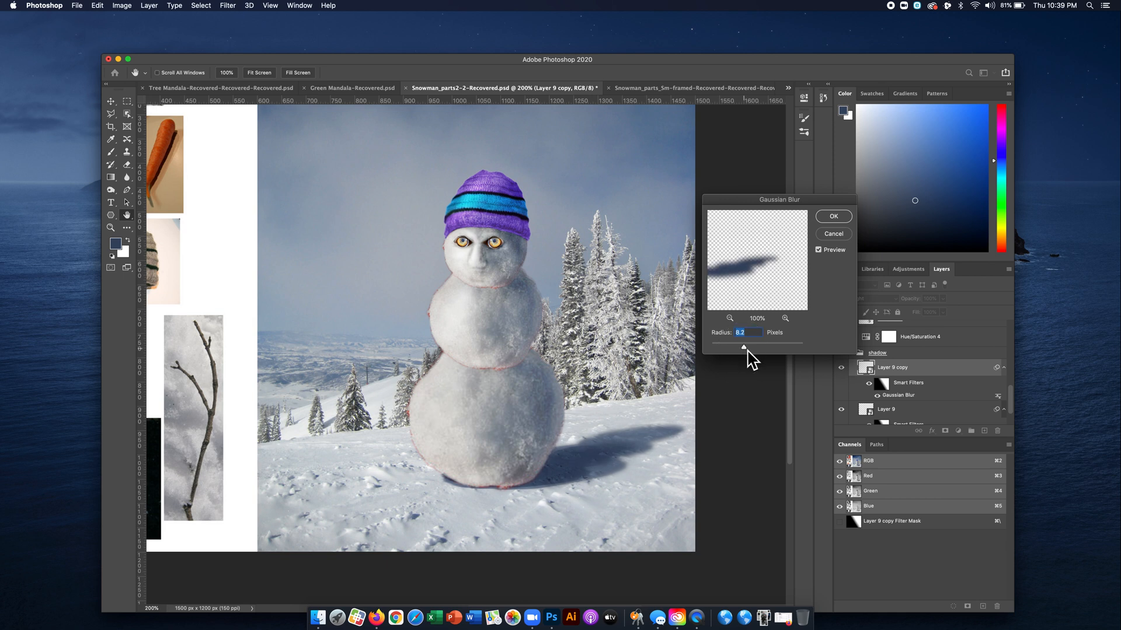
pyautogui.click(840, 217)
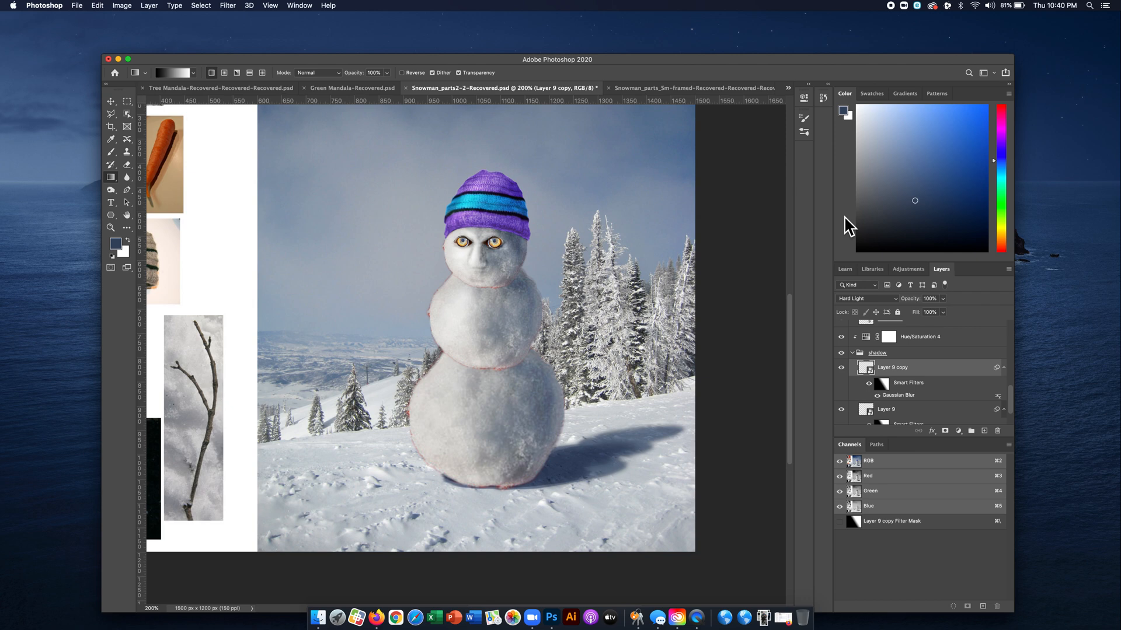